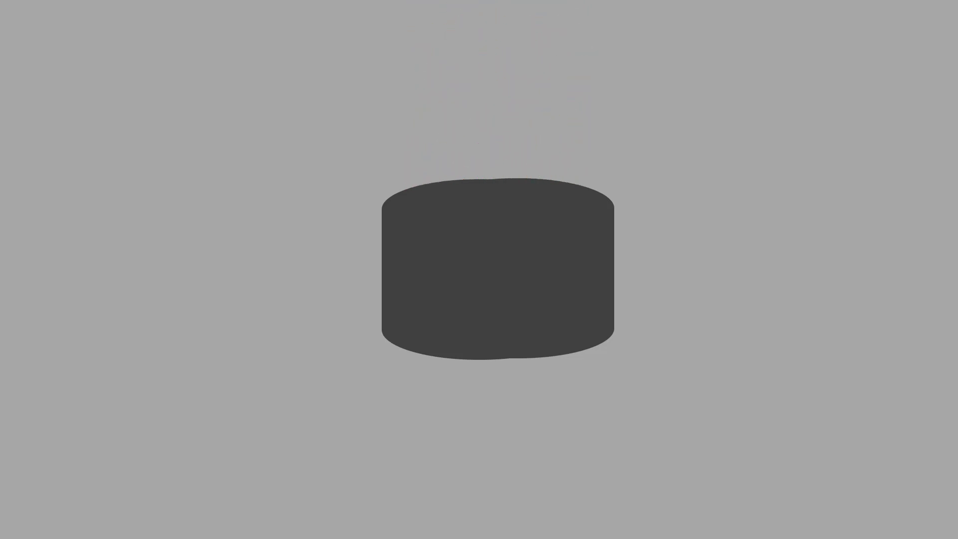
Exit the slideshow and add a new slide 2 with the Boş (blank) layout
{"action": "key", "text": "Escape"}
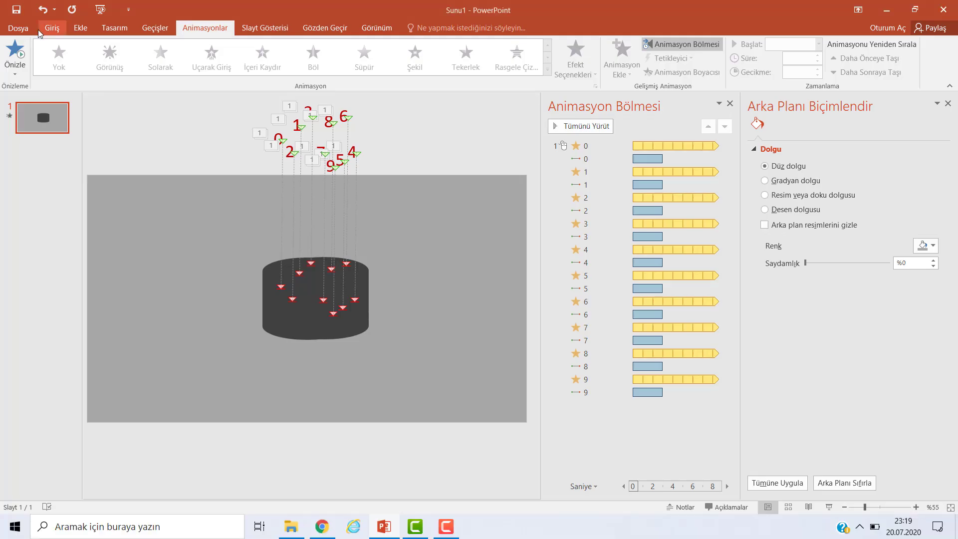
{"action": "left_click", "coordinate": [39, 29]}
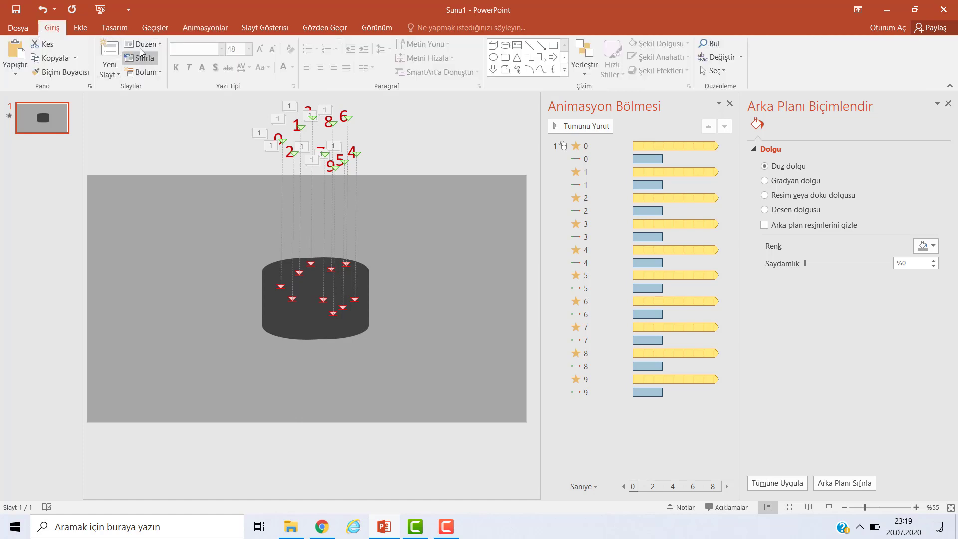
{"action": "left_click", "coordinate": [115, 72]}
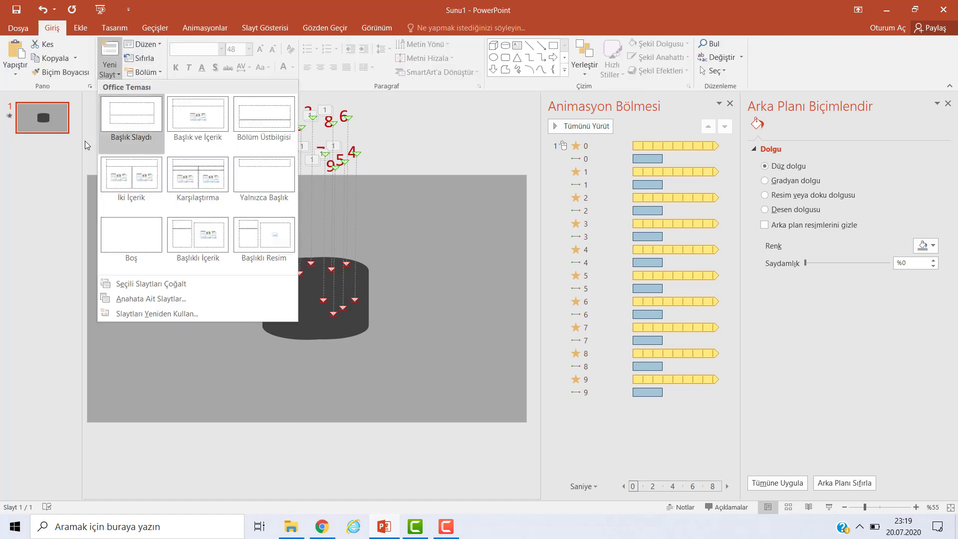
{"action": "left_click", "coordinate": [127, 221]}
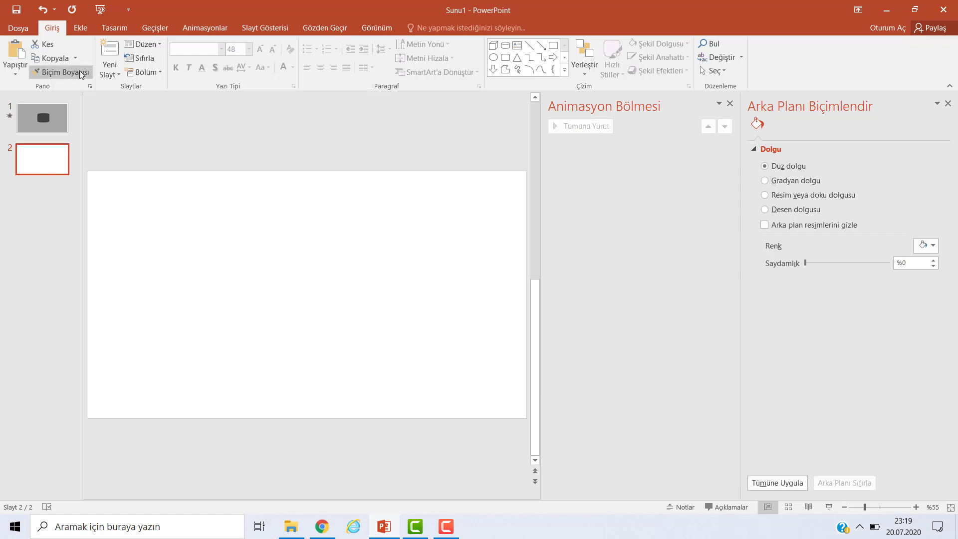
Fill slide 2's background with a solid light grey colour
{"action": "left_click", "coordinate": [120, 28]}
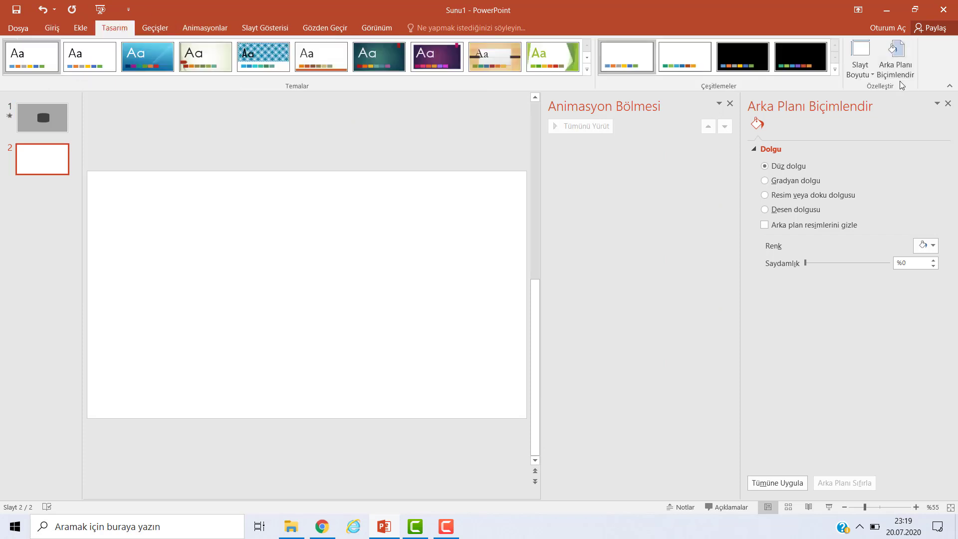
{"action": "left_click", "coordinate": [932, 248]}
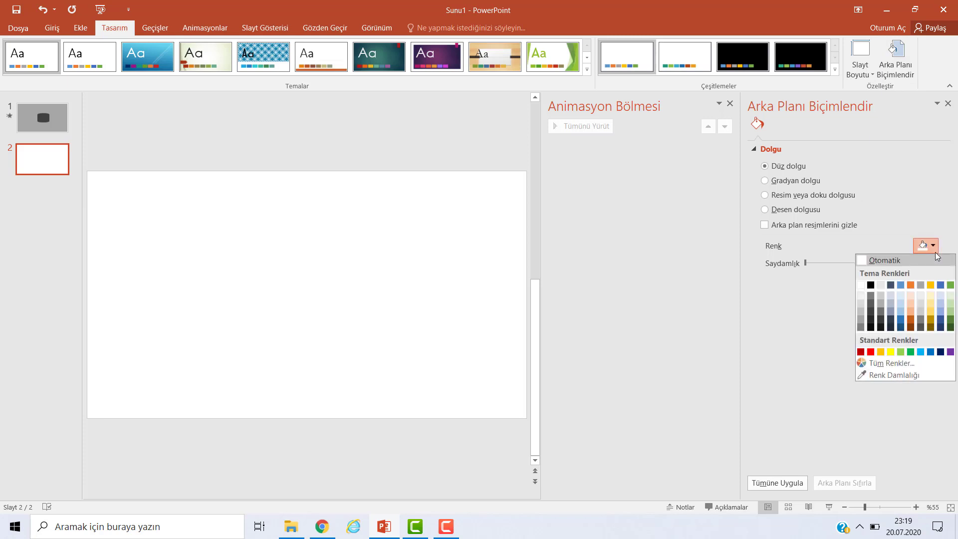
{"action": "left_click", "coordinate": [860, 311]}
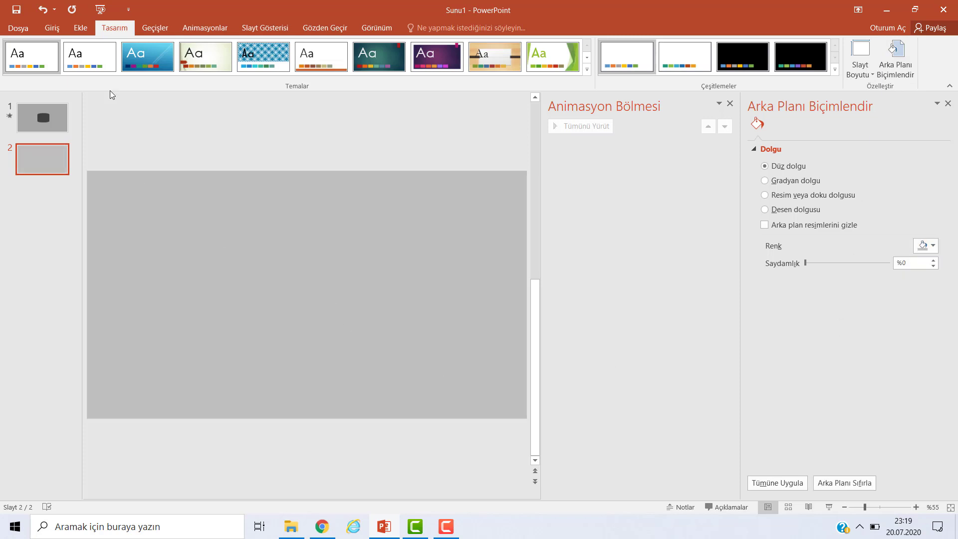
{"action": "left_click", "coordinate": [80, 28]}
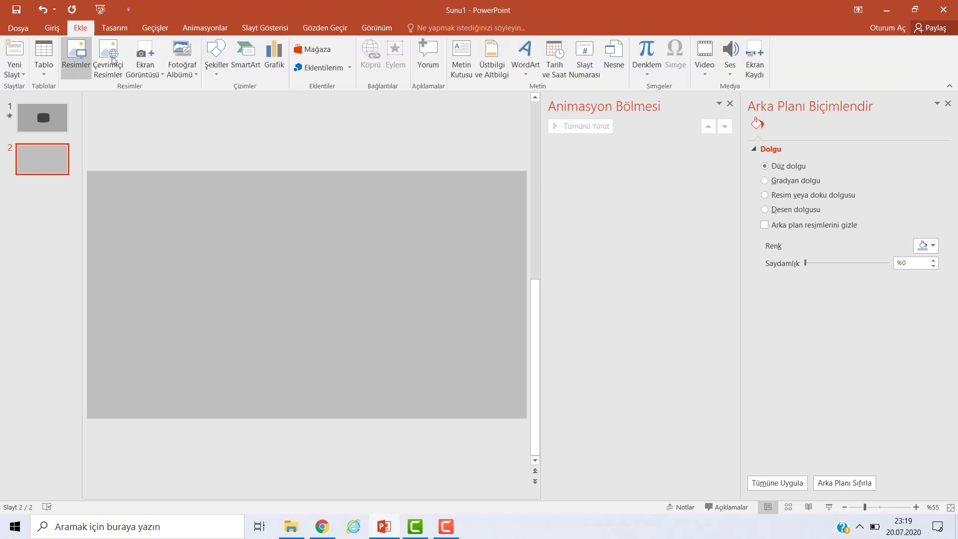
Draw a cylinder on slide 2, fill it dark grey and remove its outline
{"action": "left_click", "coordinate": [215, 74]}
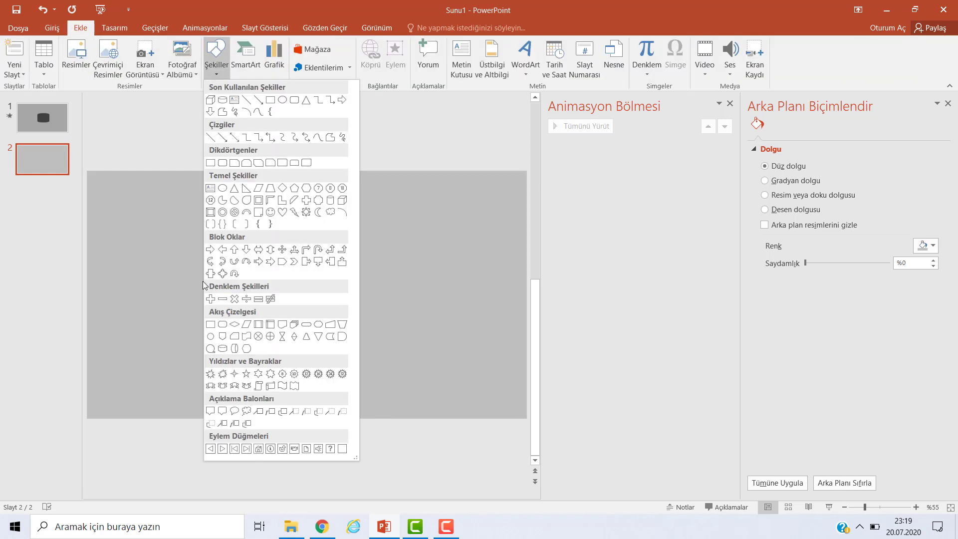
{"action": "left_click", "coordinate": [223, 348]}
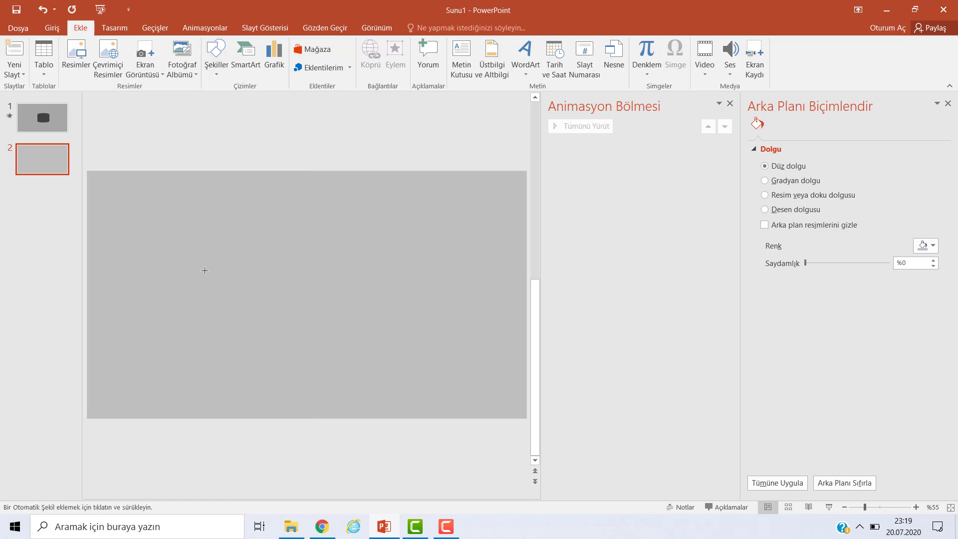
{"action": "left_click_drag", "start_coordinate": [205, 270], "coordinate": [334, 361]}
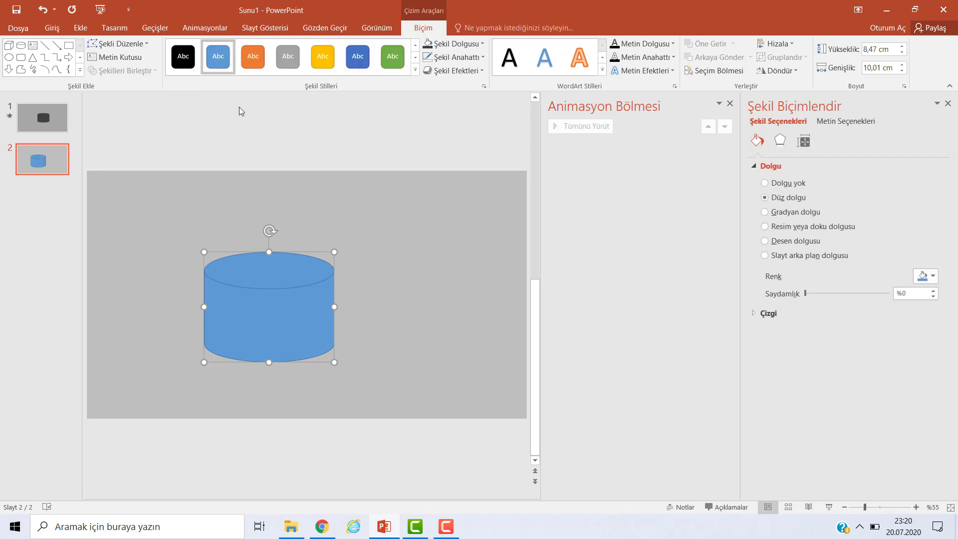
{"action": "left_click", "coordinate": [483, 44]}
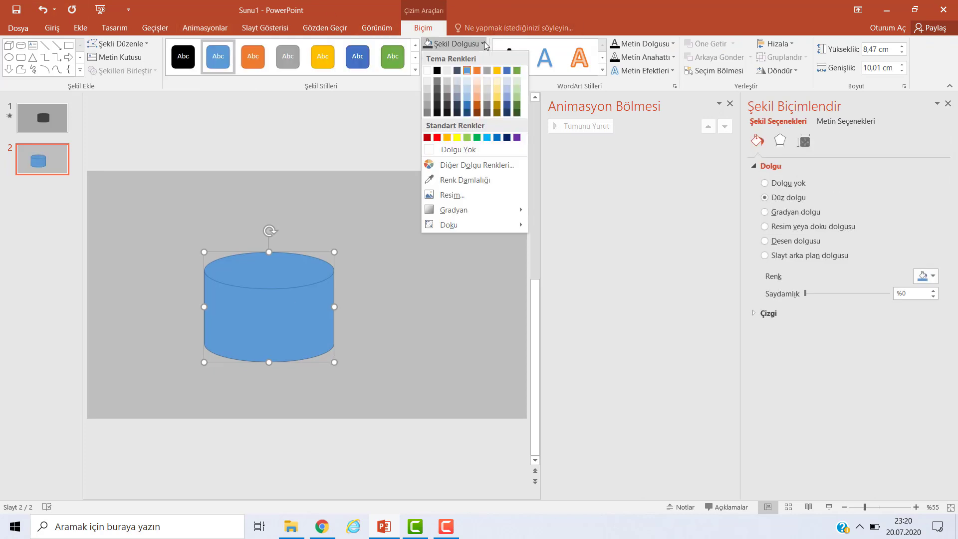
{"action": "left_click", "coordinate": [438, 99]}
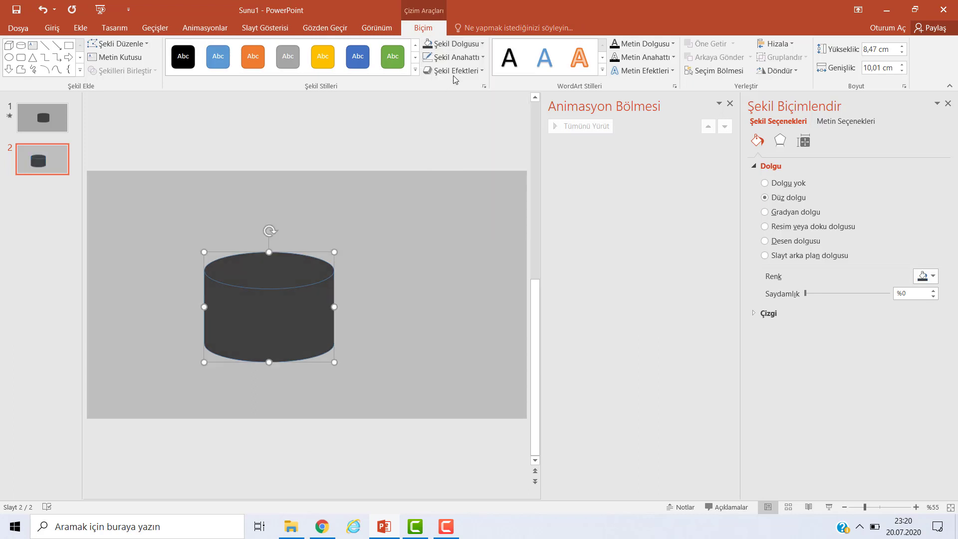
{"action": "left_click", "coordinate": [481, 58]}
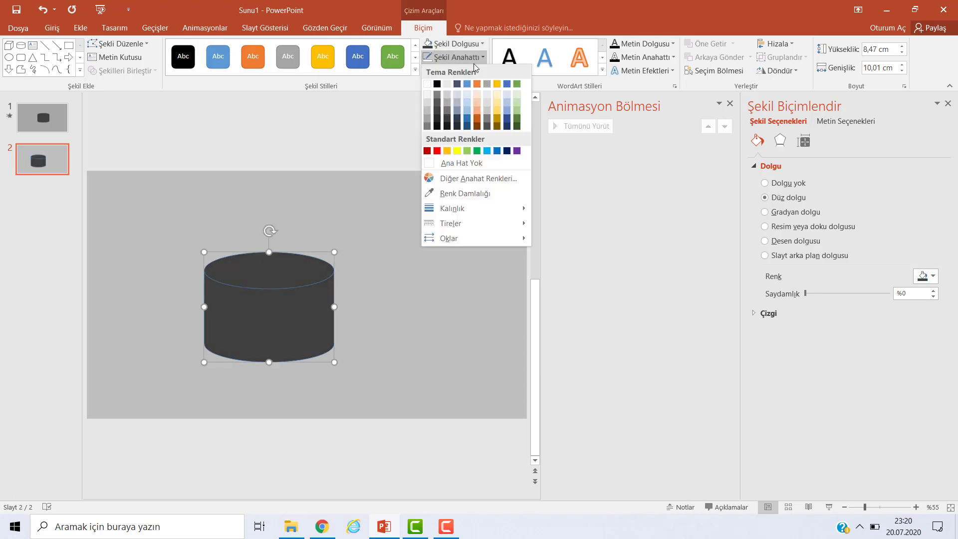
{"action": "left_click", "coordinate": [447, 165]}
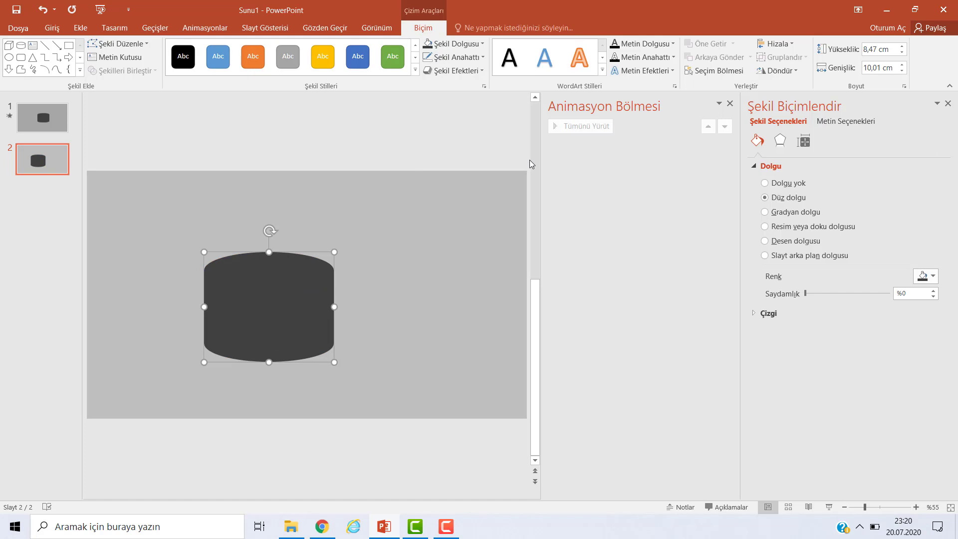
Centre the cylinder horizontally and vertically on the slide
{"action": "left_click", "coordinate": [779, 44]}
{"action": "left_click", "coordinate": [787, 75]}
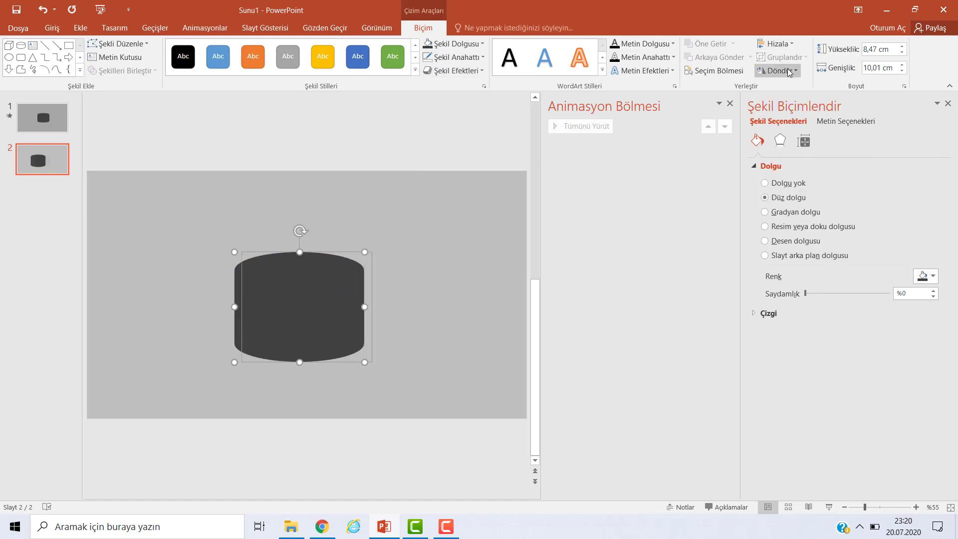
{"action": "left_click", "coordinate": [777, 43]}
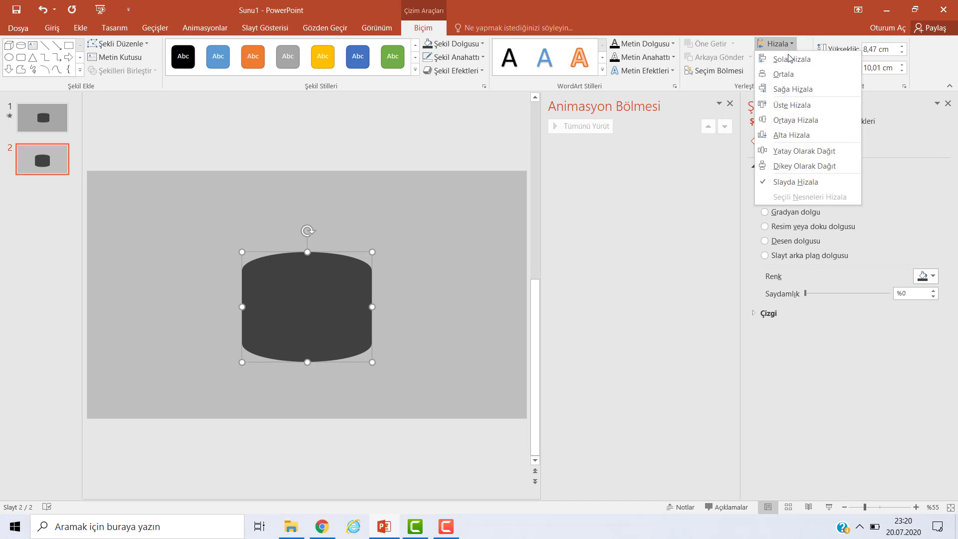
{"action": "left_click", "coordinate": [794, 119]}
{"action": "left_click", "coordinate": [384, 276]}
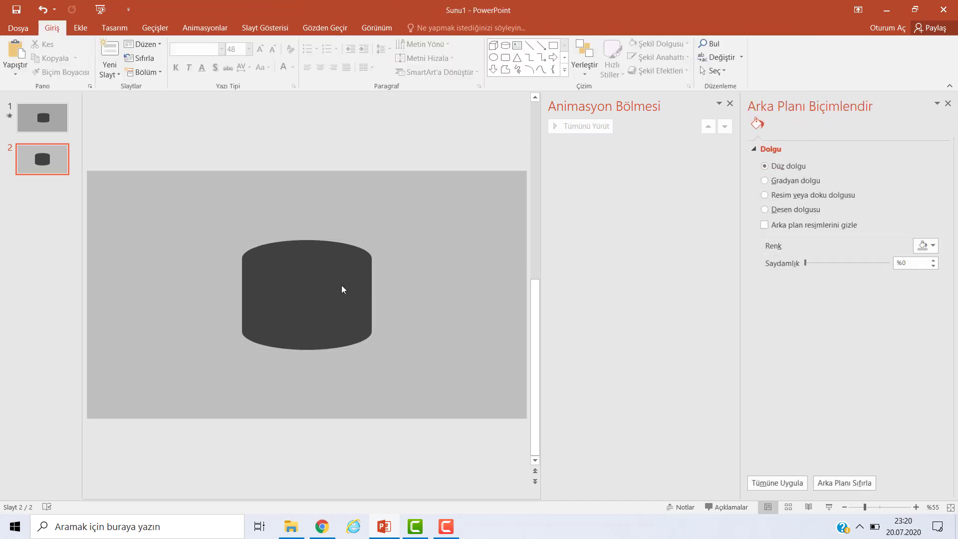
{"action": "left_click", "coordinate": [317, 282]}
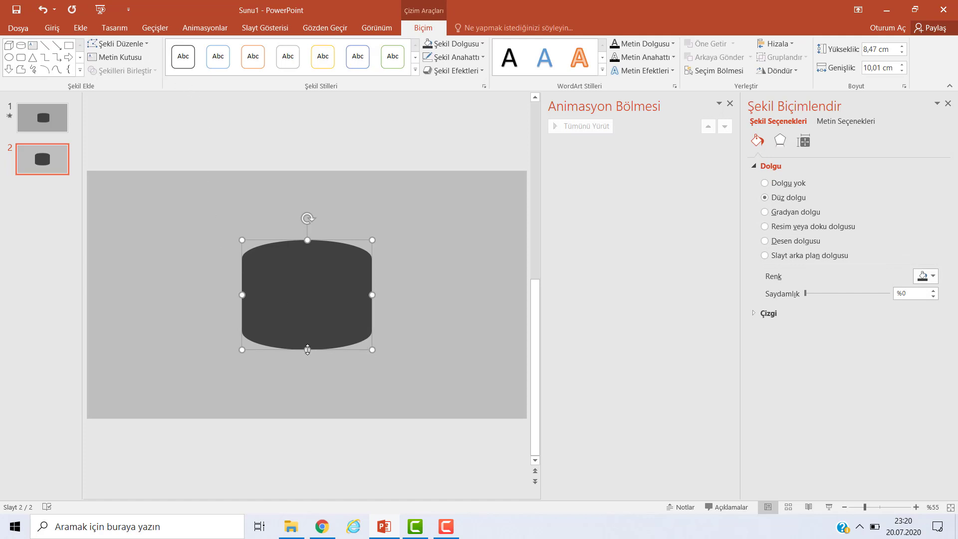
Shorten the cylinder to 7,33 cm tall and re-centre it horizontally and vertically
{"action": "left_click_drag", "start_coordinate": [308, 349], "coordinate": [307, 335]}
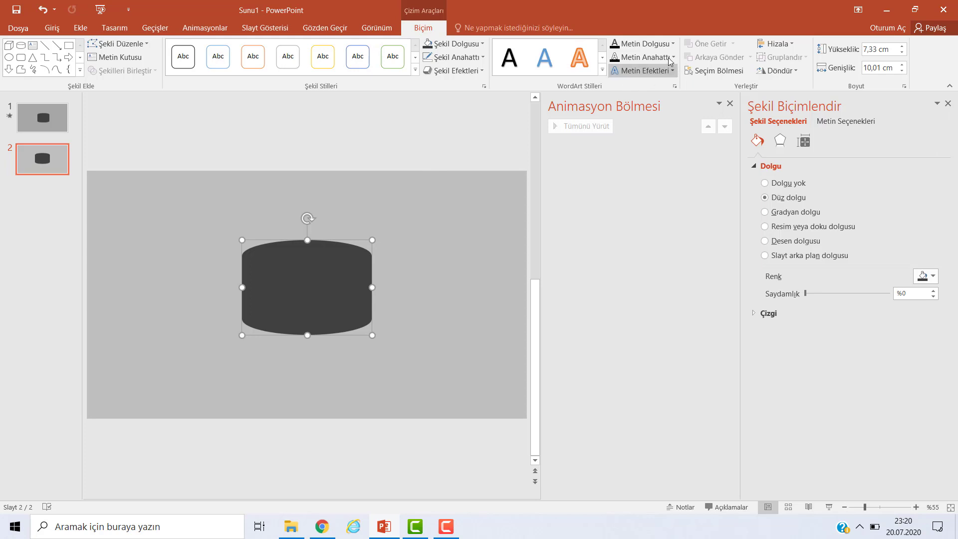
{"action": "left_click", "coordinate": [776, 44]}
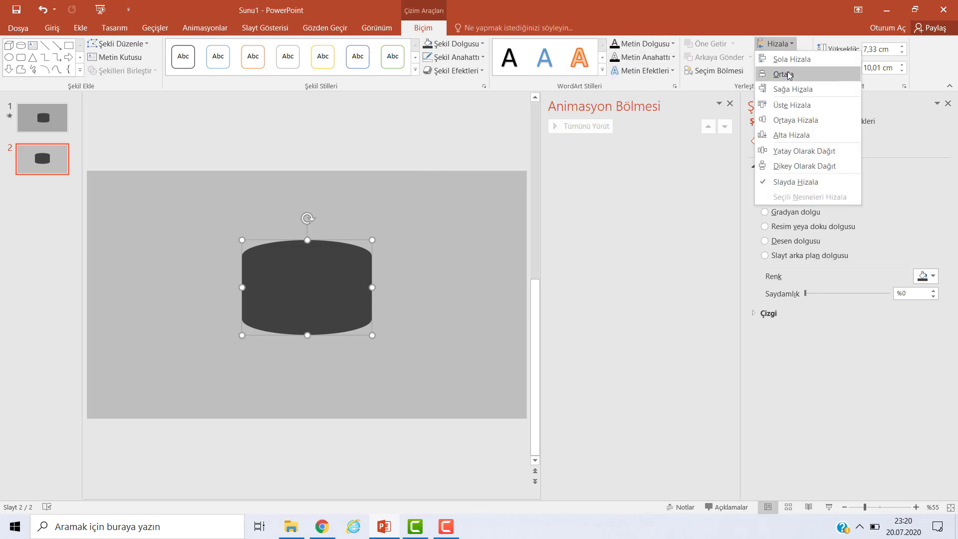
{"action": "left_click", "coordinate": [788, 75]}
{"action": "left_click", "coordinate": [775, 44]}
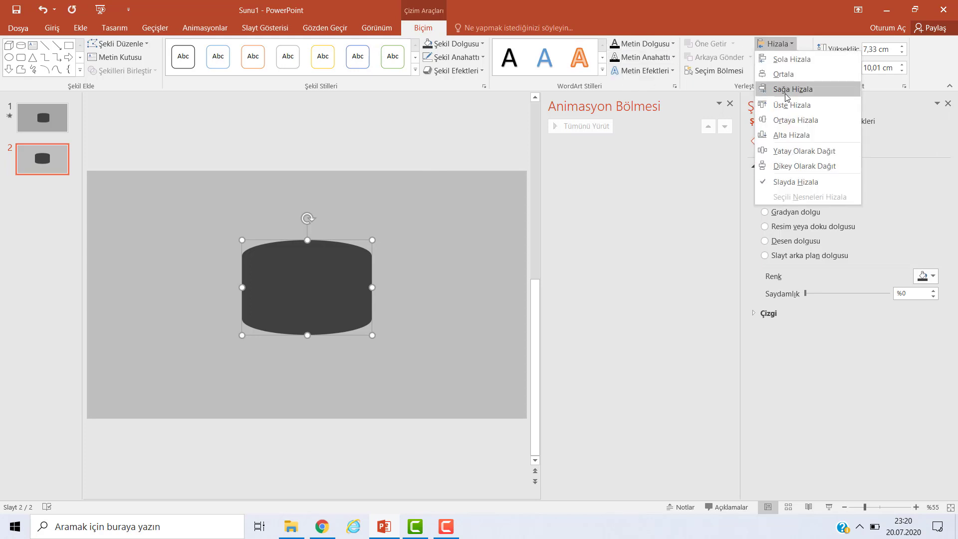
{"action": "left_click", "coordinate": [788, 120]}
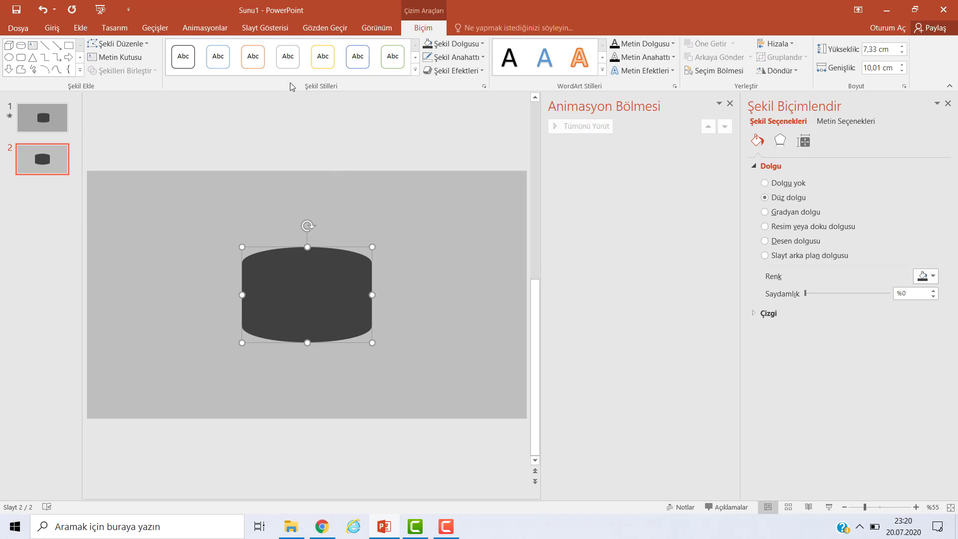
{"action": "key", "text": "ctrl+z"}
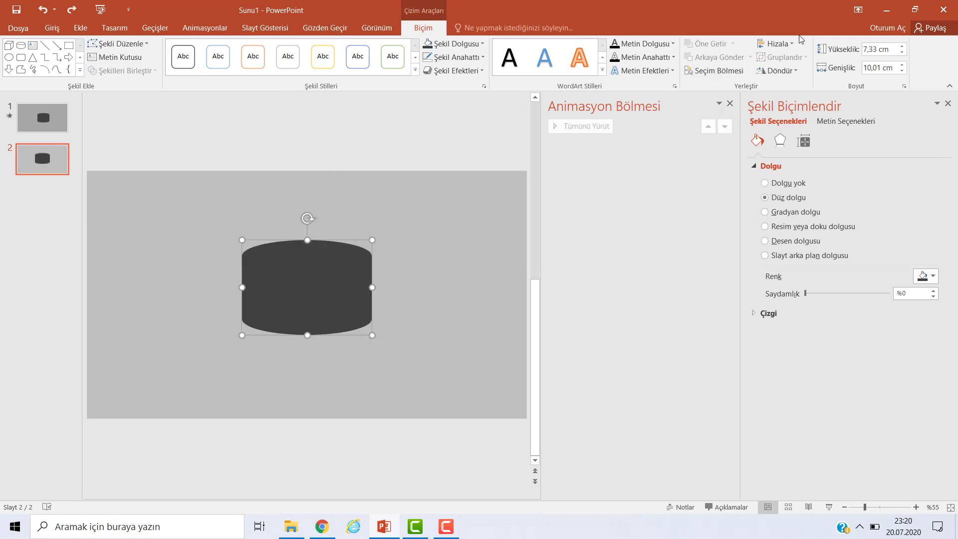
{"action": "left_click", "coordinate": [776, 44]}
{"action": "left_click", "coordinate": [778, 122]}
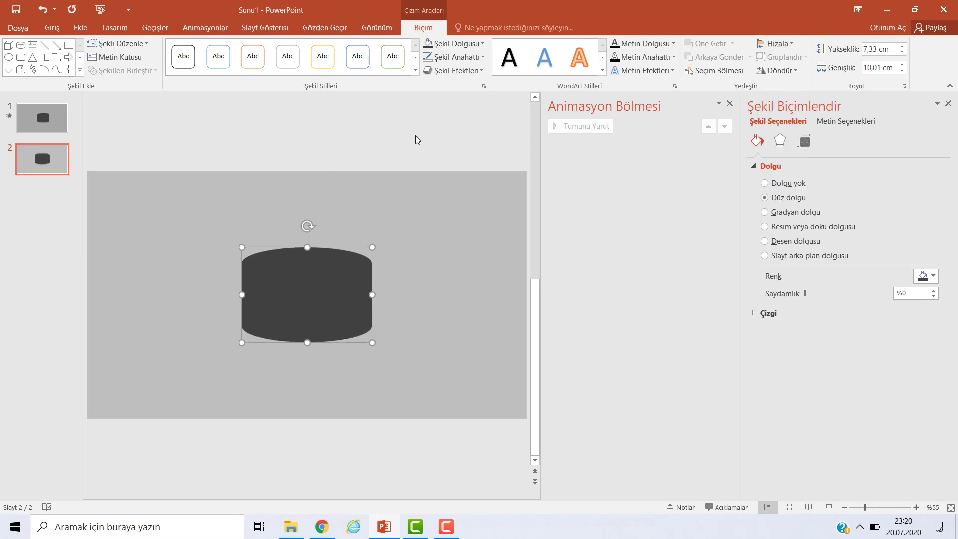
{"action": "left_click", "coordinate": [79, 29]}
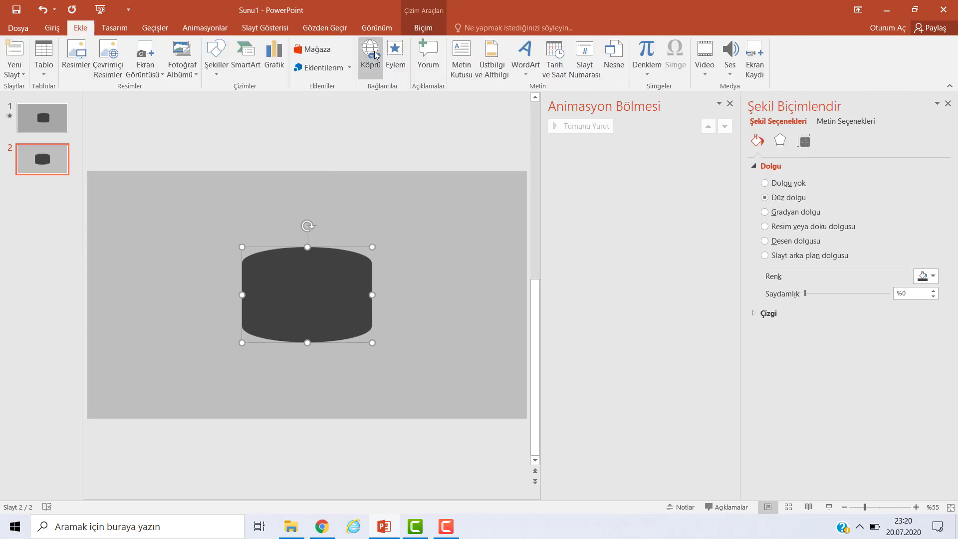
Add a text box holding the digit 0 in bold red 48 pt
{"action": "left_click", "coordinate": [462, 59]}
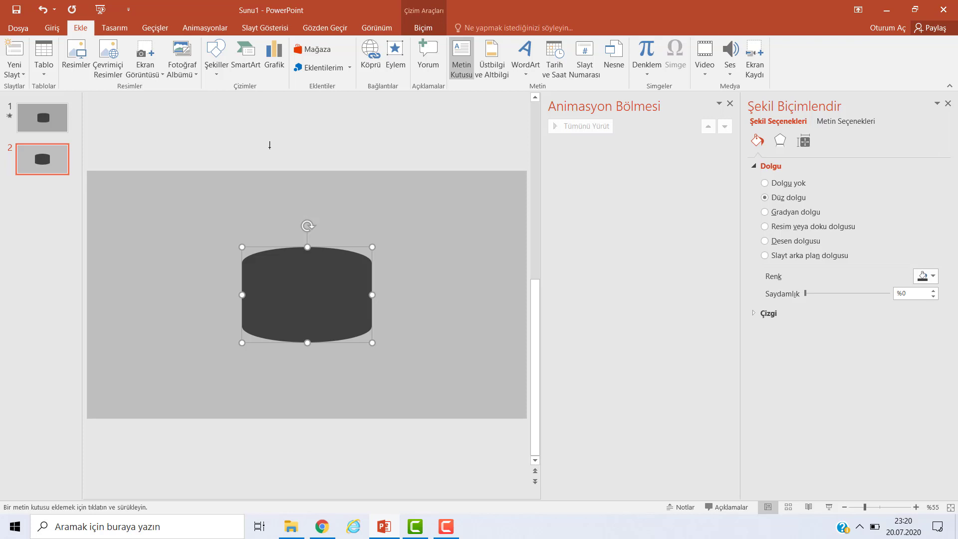
{"action": "left_click", "coordinate": [262, 186]}
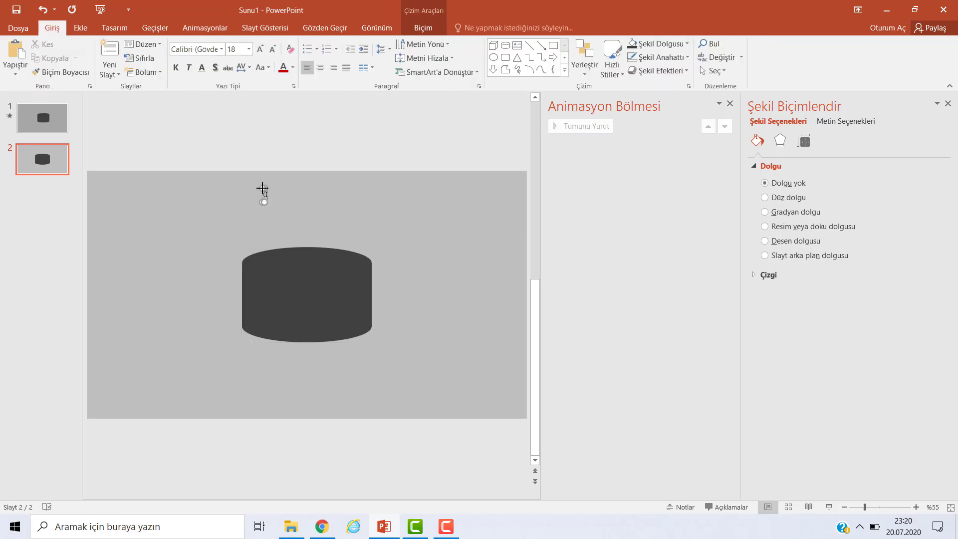
{"action": "left_click", "coordinate": [262, 187]}
{"action": "type", "text": "48"}
{"action": "key", "text": "Return"}
{"action": "left_click", "coordinate": [283, 67]}
{"action": "left_click", "coordinate": [177, 68]}
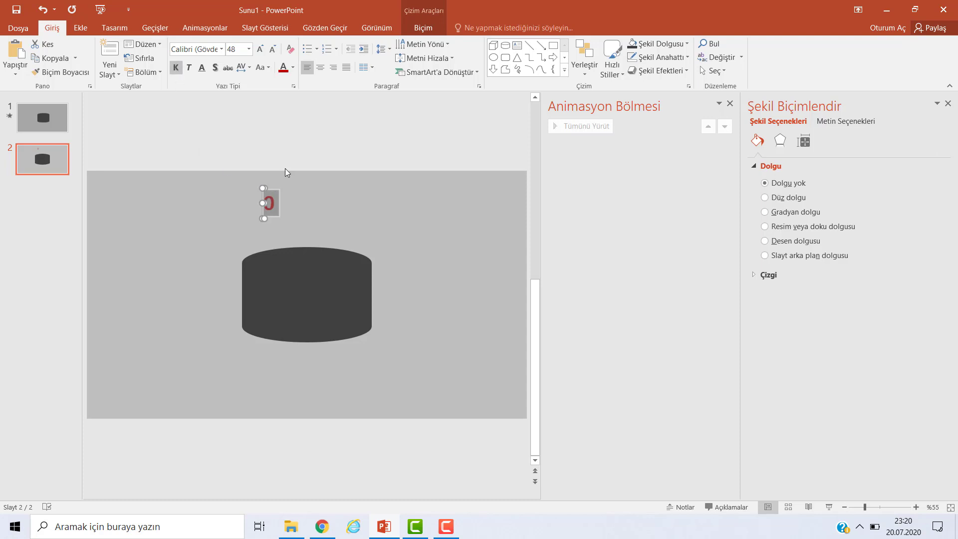
Nudge the 0 text box to sit just above the slide's top edge
{"action": "left_click", "coordinate": [273, 193]}
{"action": "left_click", "coordinate": [262, 192]}
{"action": "key", "text": "Up"}
{"action": "key", "text": "Up"}
{"action": "key", "text": "Up"}
{"action": "key", "text": "Up"}
{"action": "key", "text": "Up"}
{"action": "key", "text": "Up"}
{"action": "key", "text": "Up"}
{"action": "key", "text": "Up"}
{"action": "key", "text": "Up"}
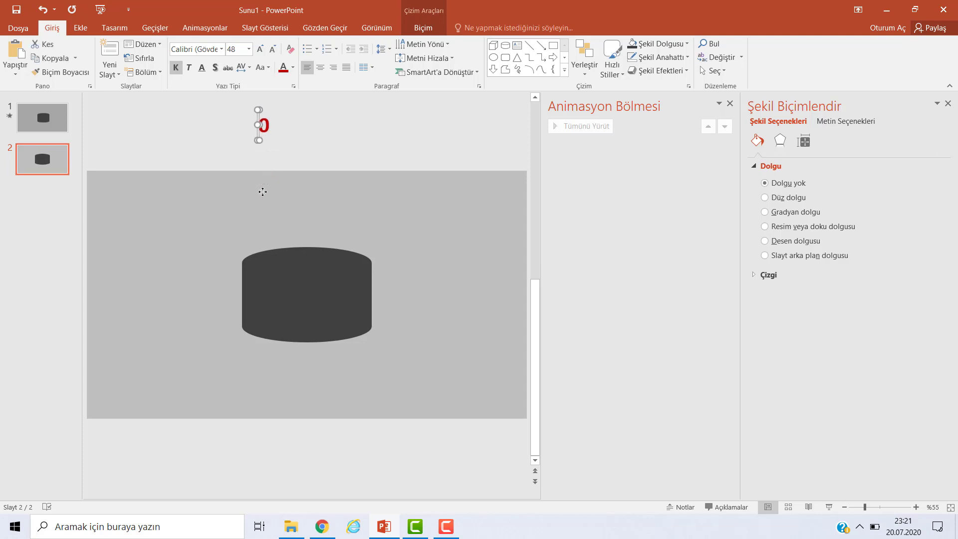
{"action": "key", "text": "Down"}
{"action": "key", "text": "Left"}
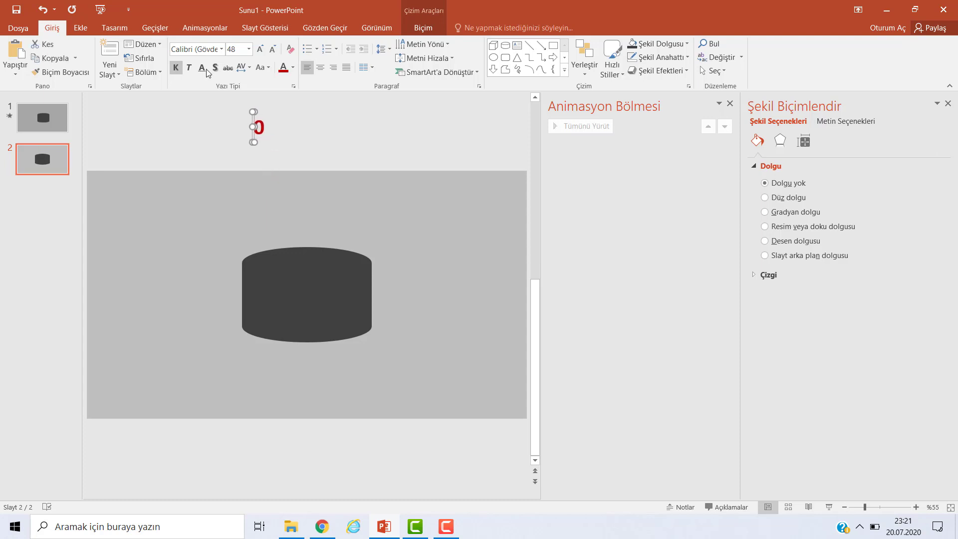
Give the red 0 text box a Döndürme spin emphasis animation
{"action": "left_click", "coordinate": [203, 27]}
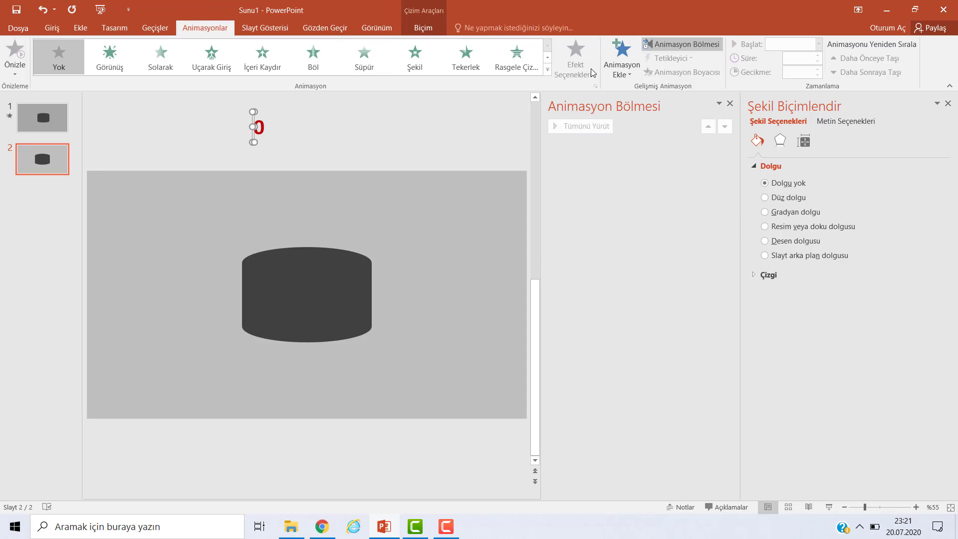
{"action": "left_click", "coordinate": [611, 70]}
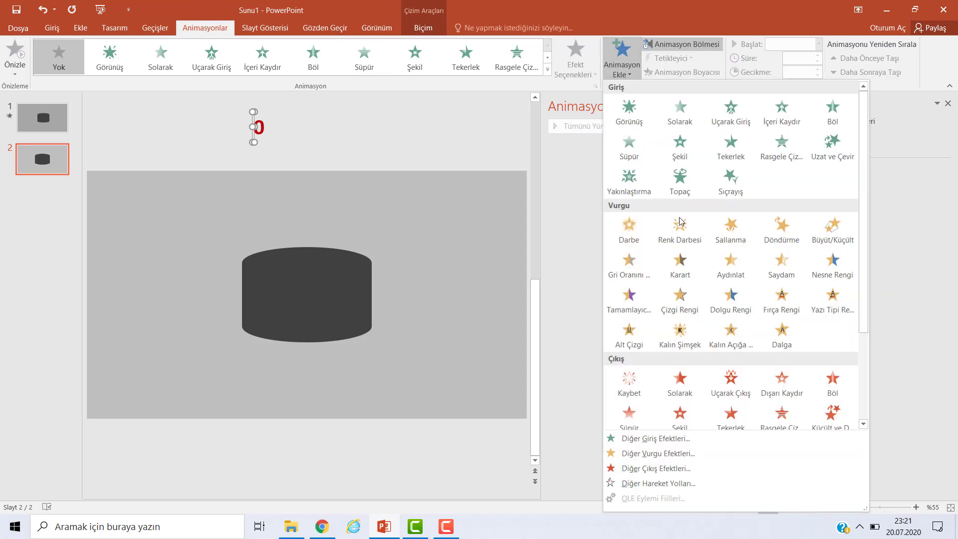
{"action": "left_click", "coordinate": [769, 230]}
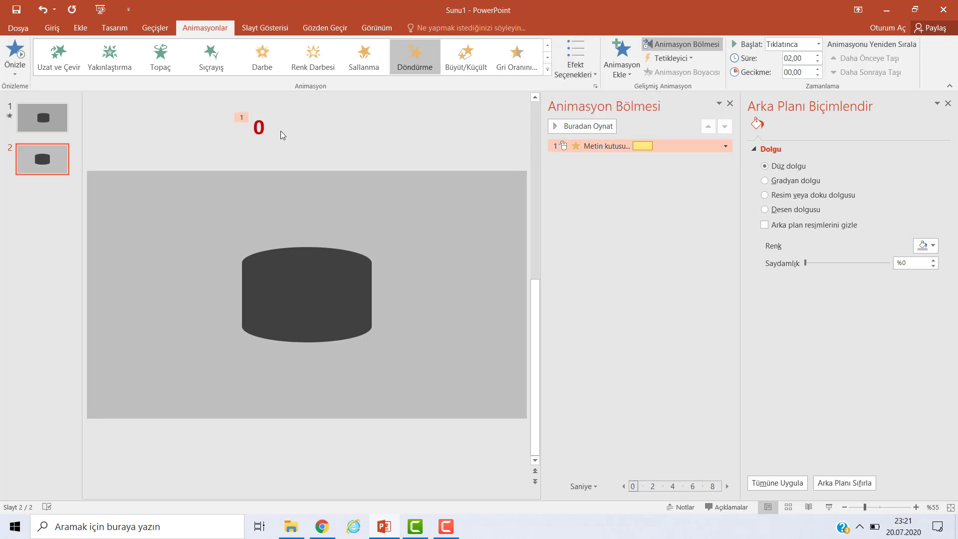
{"action": "left_click", "coordinate": [259, 134]}
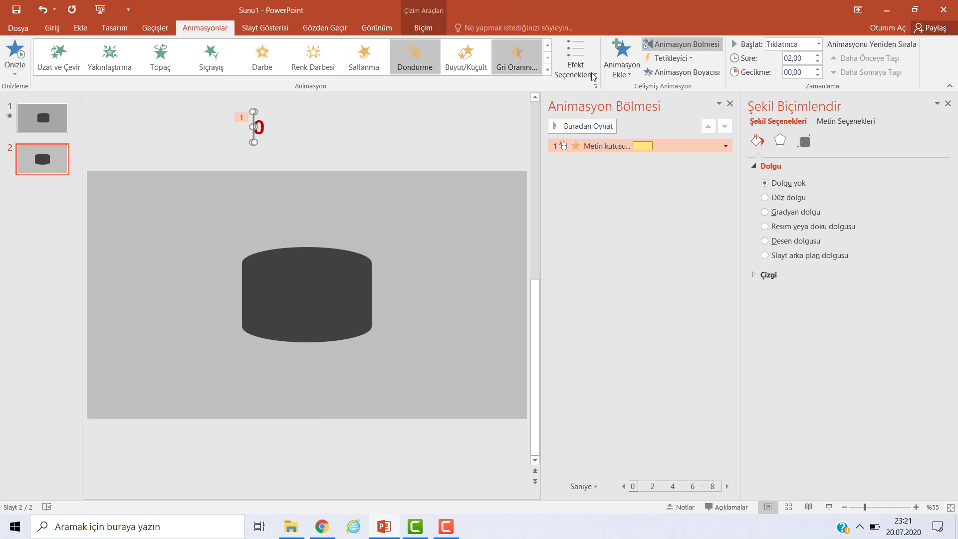
{"action": "left_click", "coordinate": [621, 54]}
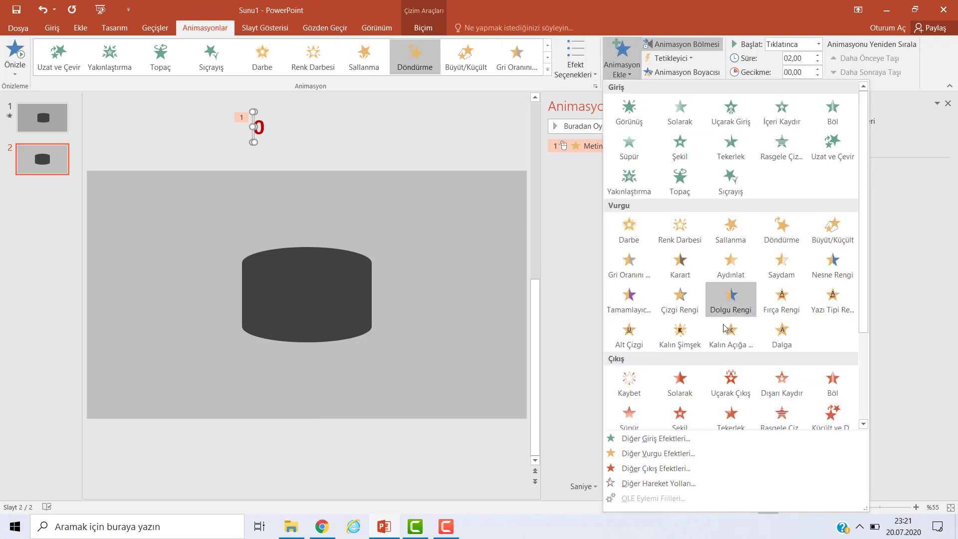
Add a straight Sağ motion path dropping the 0 into the cylinder, starting with the previous animation
{"action": "left_click", "coordinate": [658, 483]}
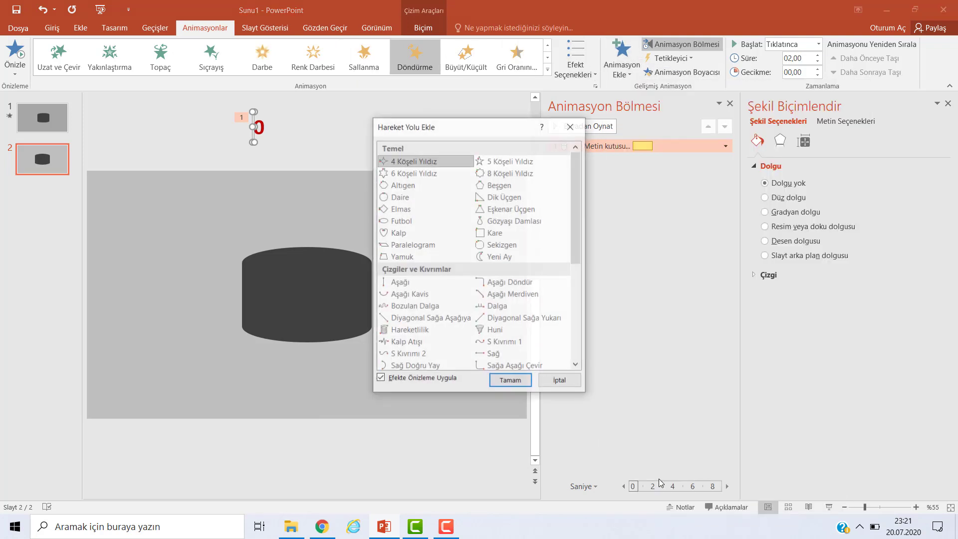
{"action": "left_click", "coordinate": [501, 353]}
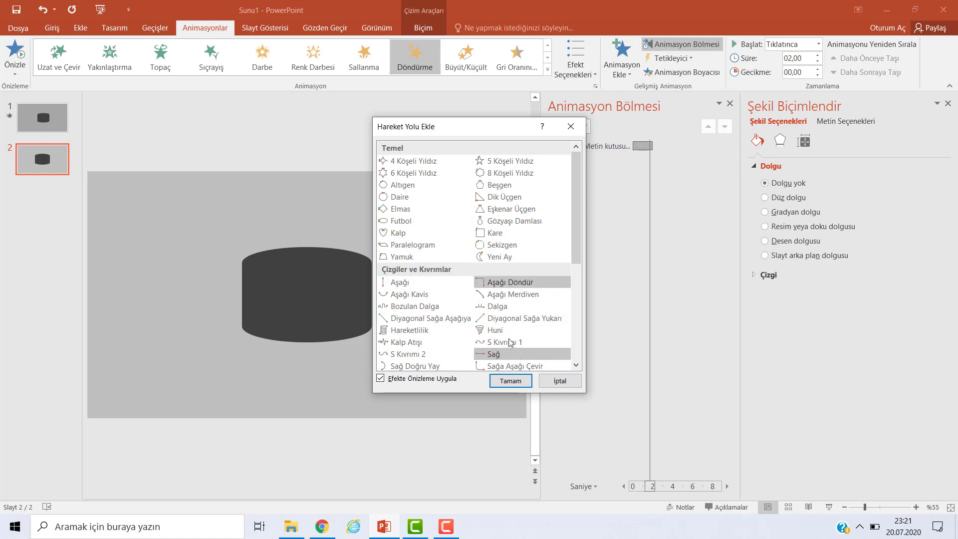
{"action": "left_click", "coordinate": [507, 385]}
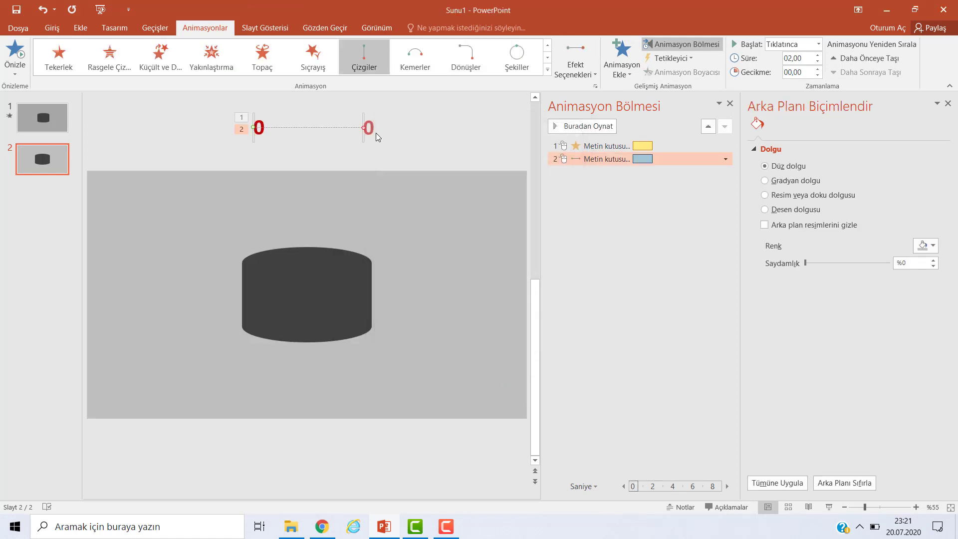
{"action": "left_click_drag", "start_coordinate": [362, 131], "coordinate": [255, 305]}
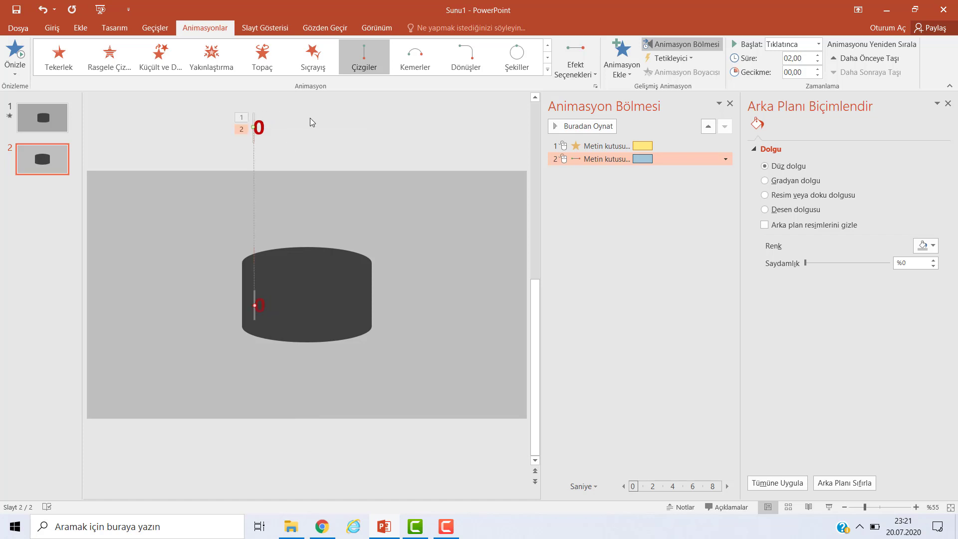
{"action": "left_click", "coordinate": [724, 159]}
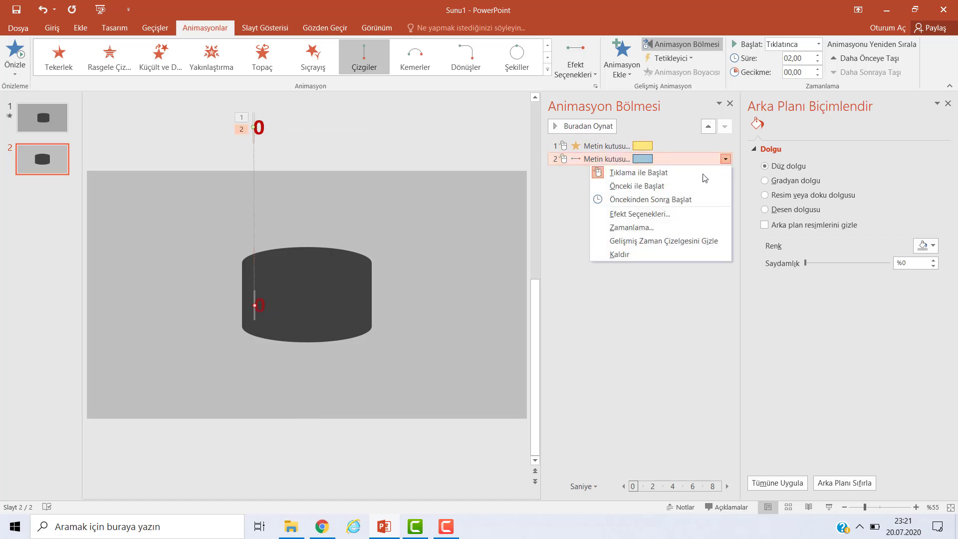
{"action": "left_click", "coordinate": [692, 185]}
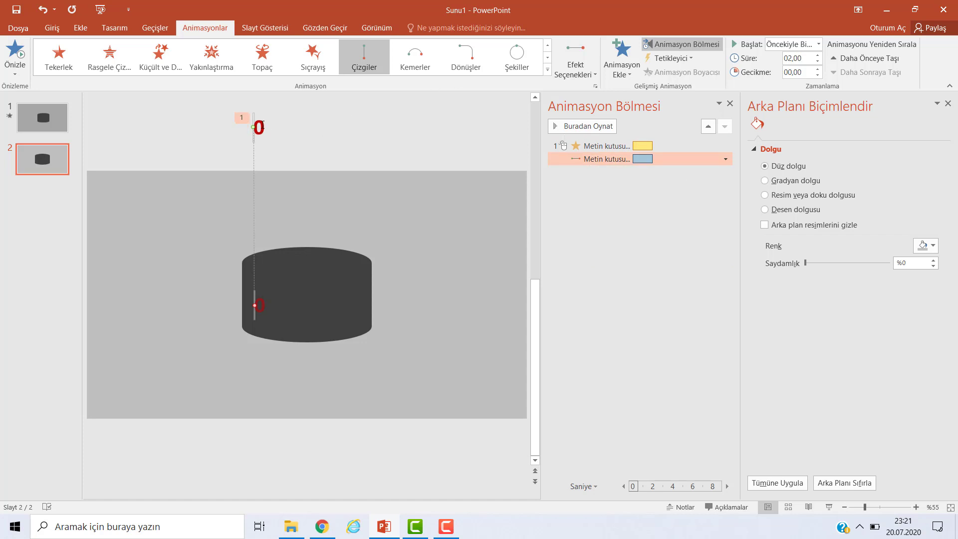
Set the 0's Döndürme spin to 3 seconds, repeating until the end of the slide
{"action": "key", "text": "ctrl+a"}
{"action": "left_click", "coordinate": [685, 145]}
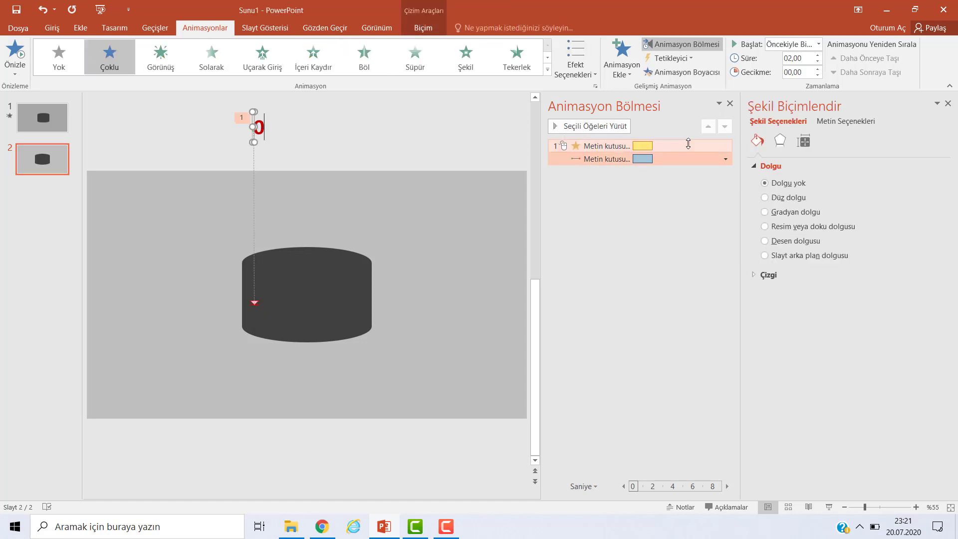
{"action": "left_click", "coordinate": [725, 146]}
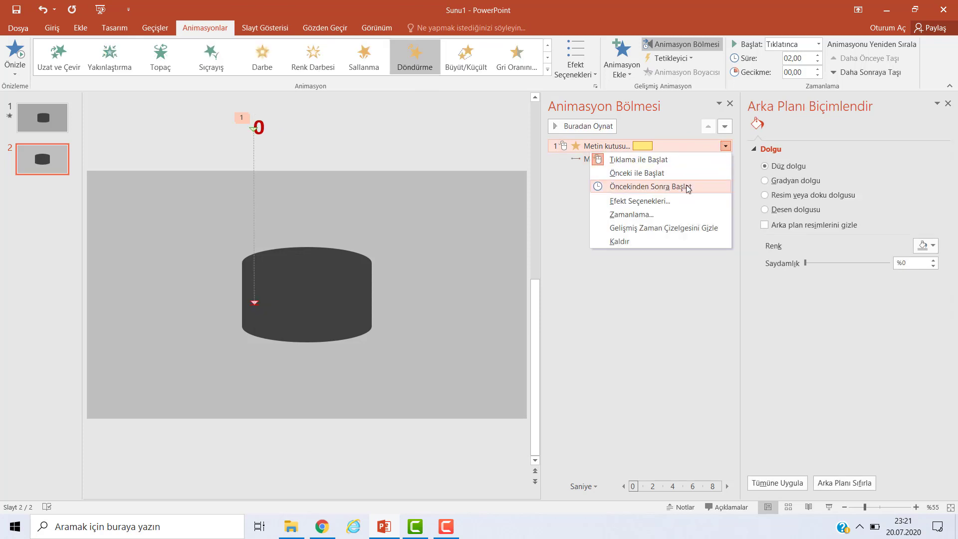
{"action": "left_click", "coordinate": [682, 200]}
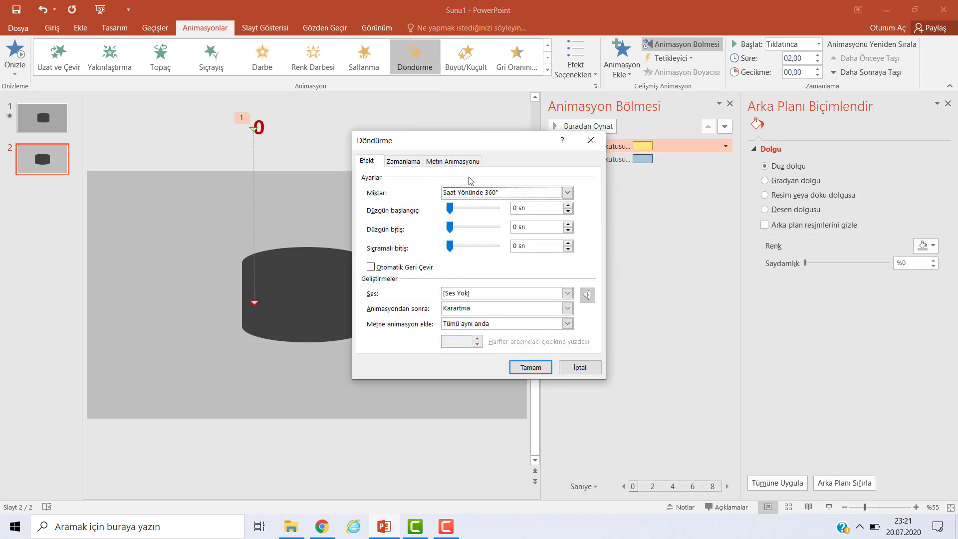
{"action": "left_click", "coordinate": [403, 161]}
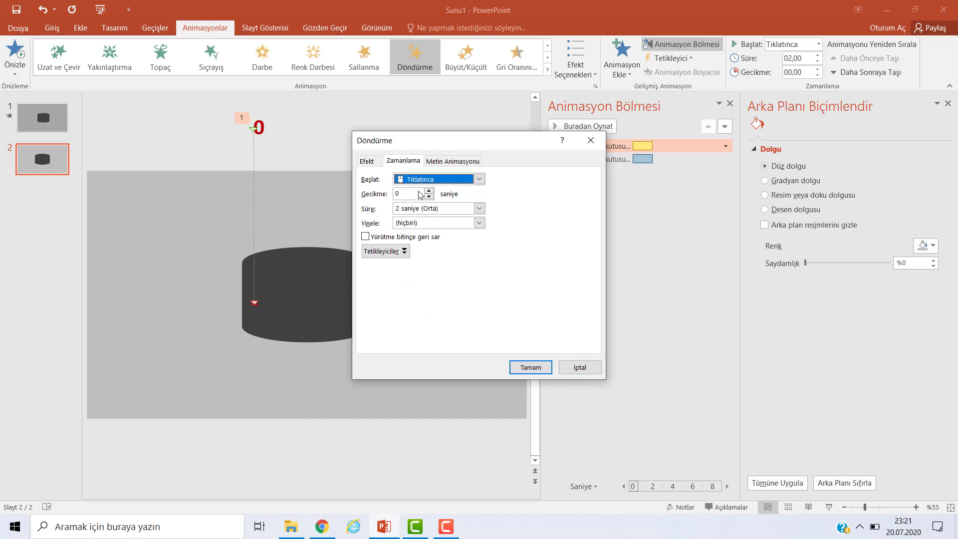
{"action": "left_click", "coordinate": [478, 210]}
{"action": "left_click", "coordinate": [479, 208]}
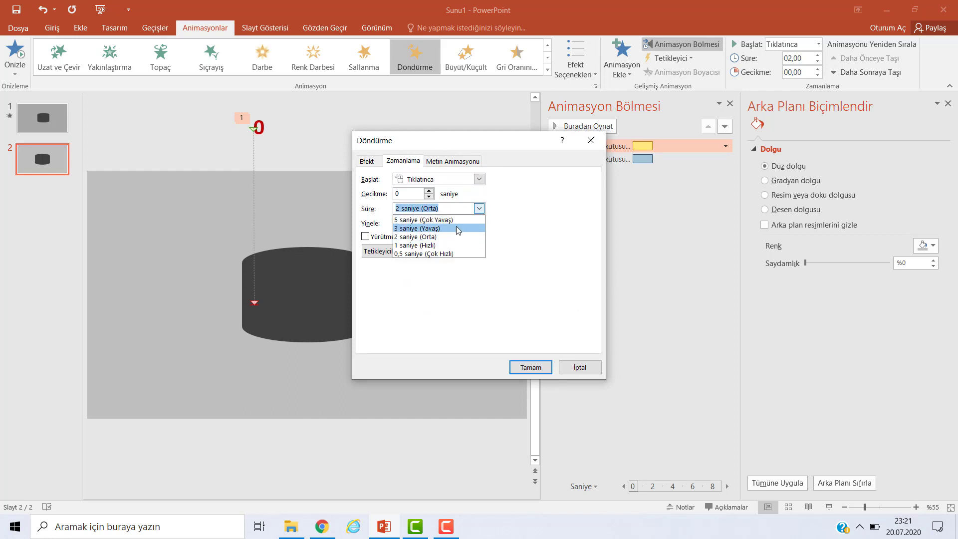
{"action": "left_click", "coordinate": [455, 226]}
{"action": "left_click", "coordinate": [479, 223]}
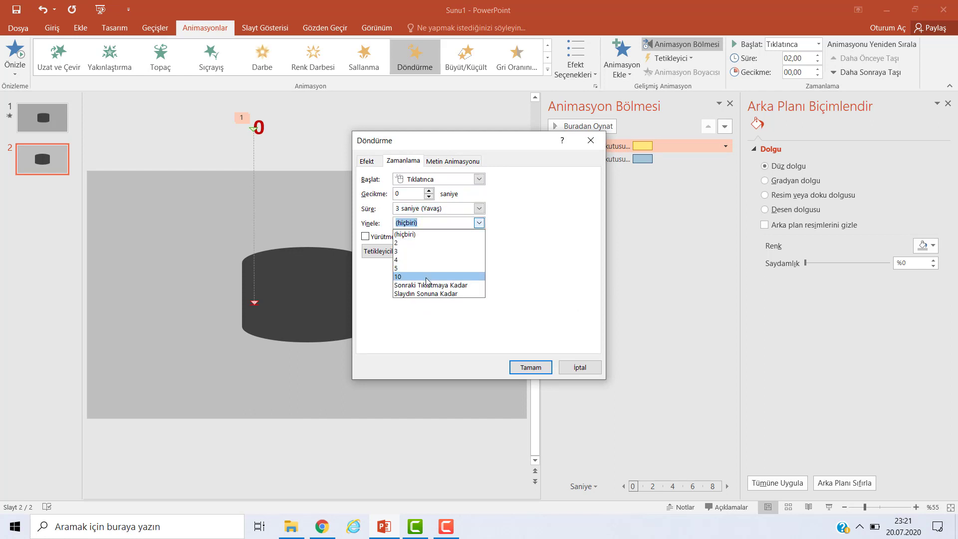
{"action": "left_click", "coordinate": [428, 294]}
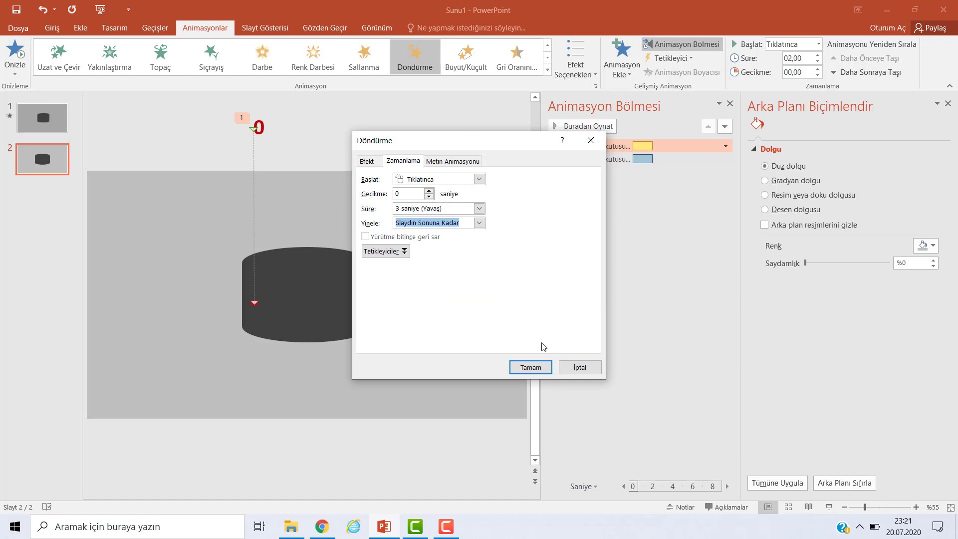
{"action": "left_click", "coordinate": [530, 367]}
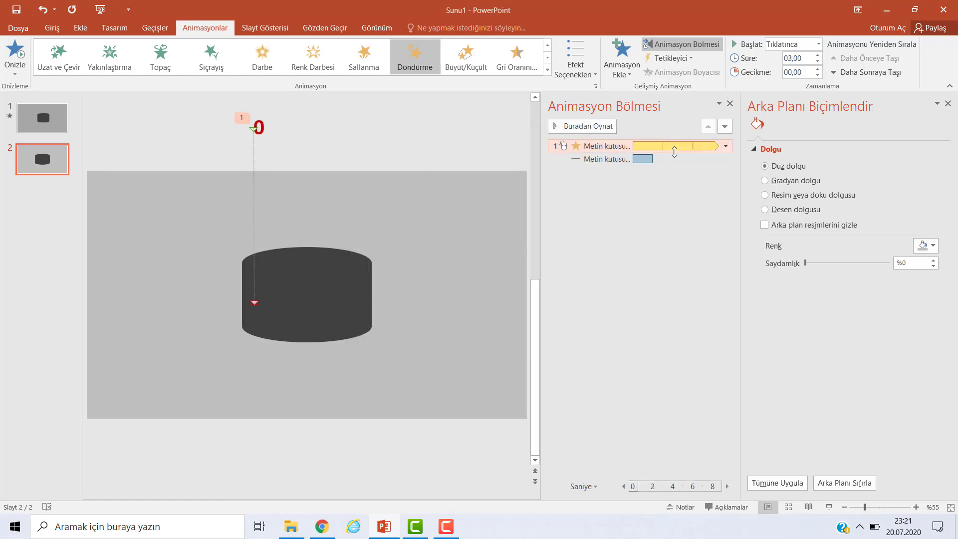
{"action": "left_click", "coordinate": [673, 158]}
Set the 0's motion path duration to 3 seconds (Yavaş)
{"action": "left_click", "coordinate": [725, 158]}
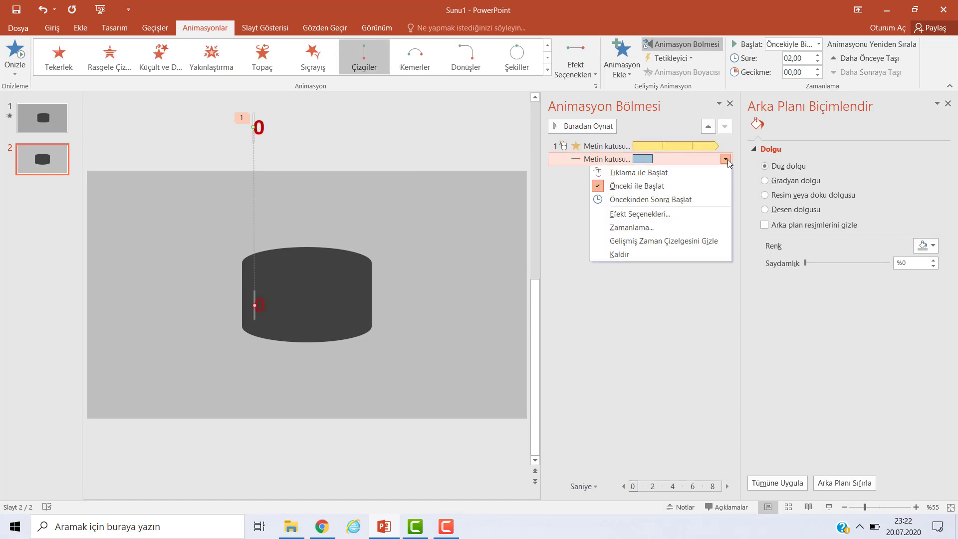
{"action": "left_click", "coordinate": [660, 210]}
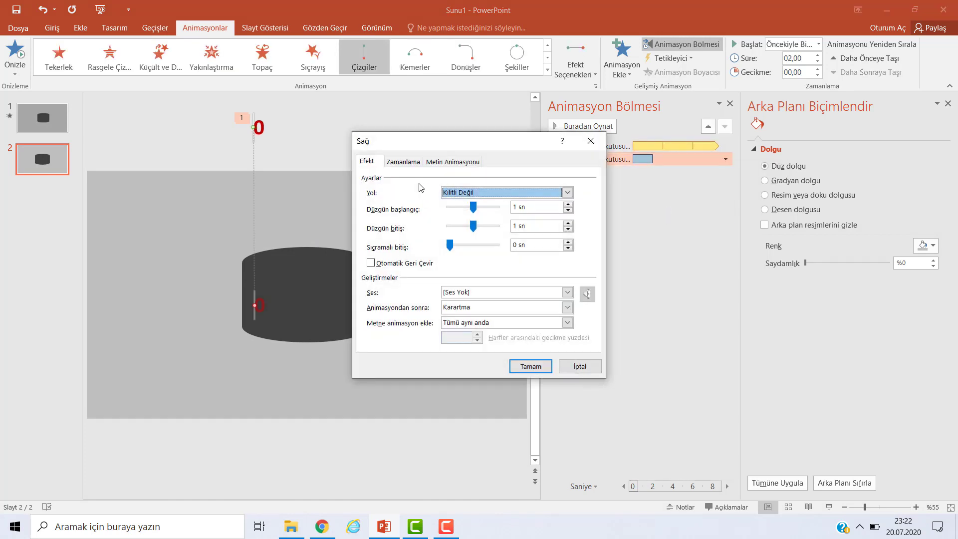
{"action": "left_click", "coordinate": [403, 161]}
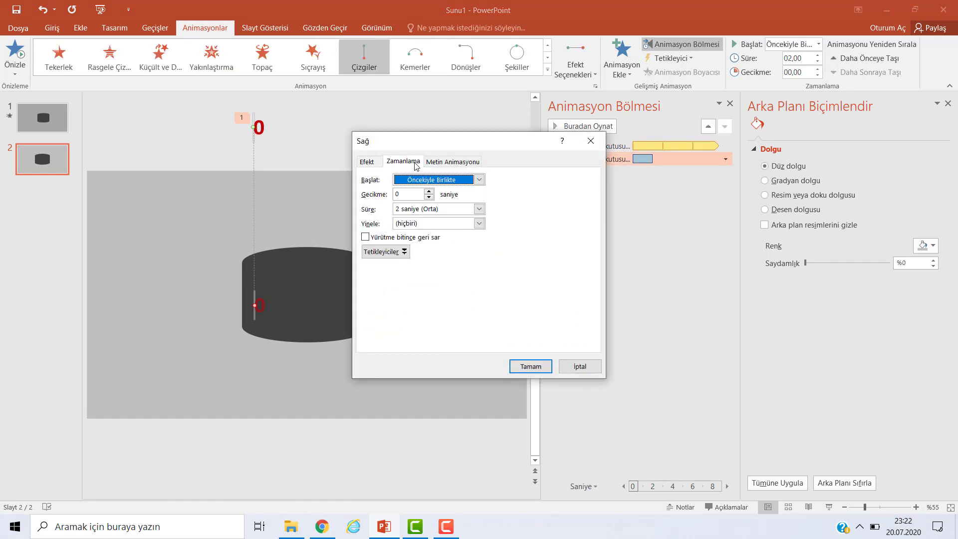
{"action": "left_click", "coordinate": [478, 209]}
{"action": "left_click", "coordinate": [447, 229]}
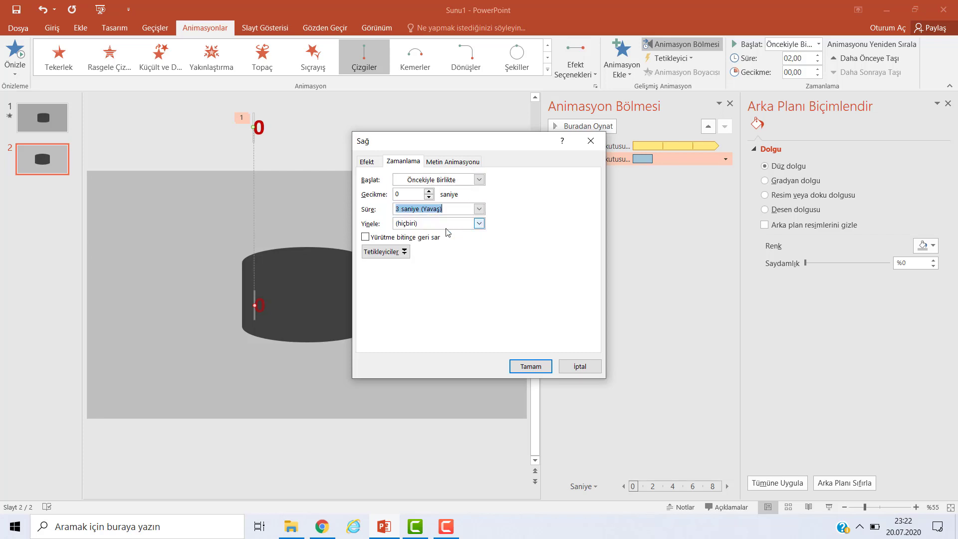
{"action": "left_click", "coordinate": [530, 366]}
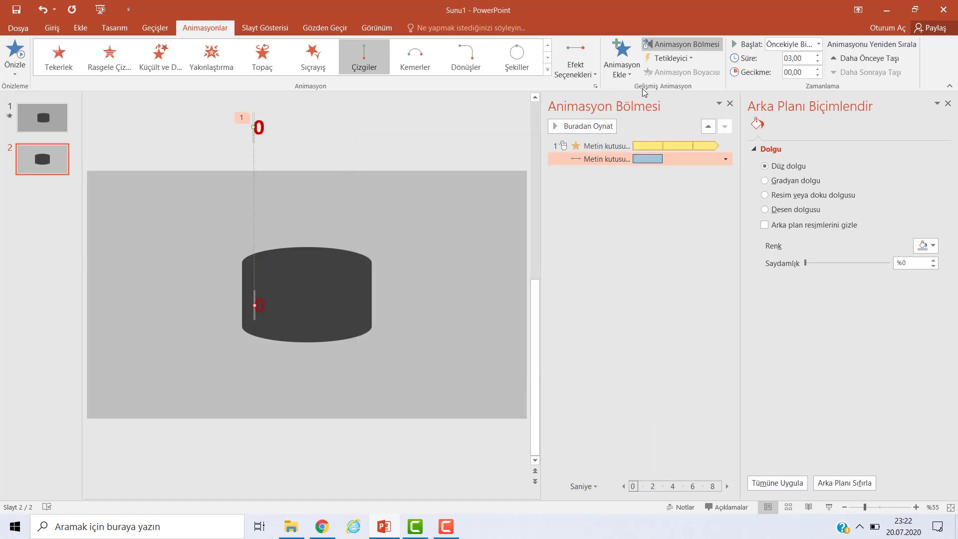
Bring the grey cylinder to the front, in front of the 0
{"action": "left_click", "coordinate": [351, 291]}
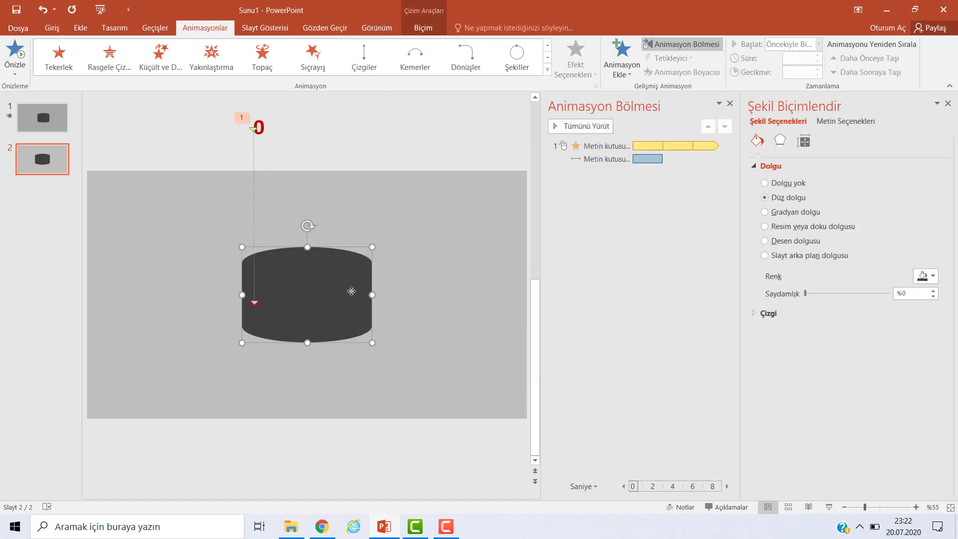
{"action": "left_click", "coordinate": [423, 28]}
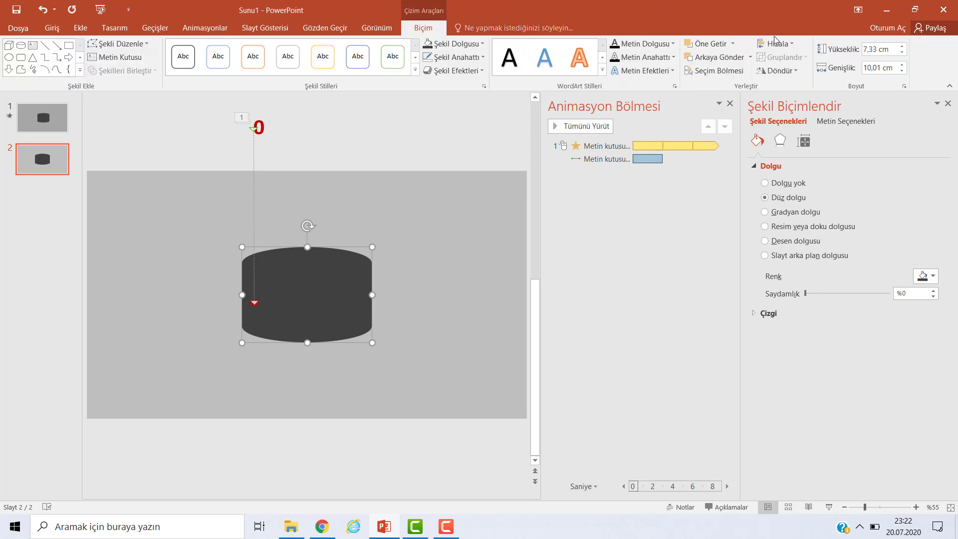
{"action": "left_click", "coordinate": [732, 44]}
{"action": "left_click", "coordinate": [723, 74]}
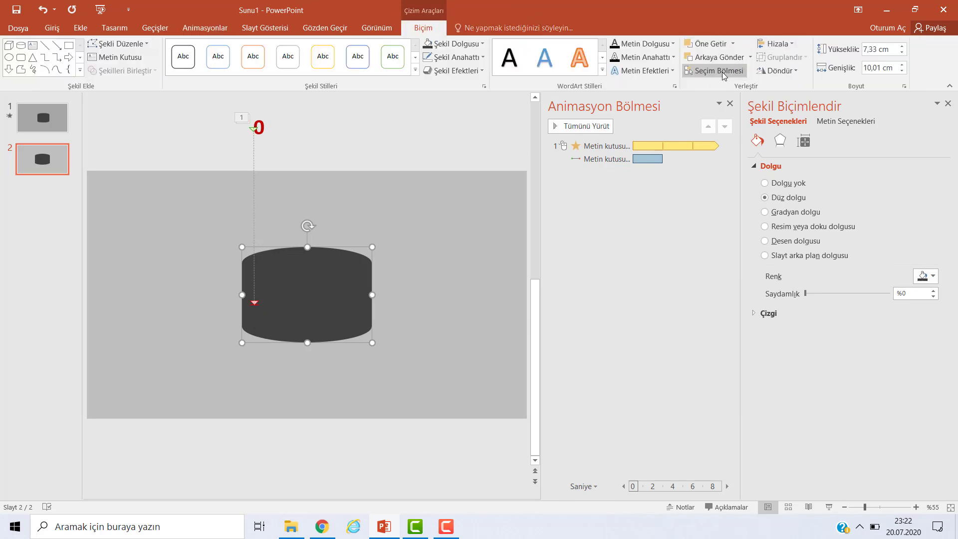
Preview slide 2 as a slide show, then return to editing
{"action": "left_click", "coordinate": [827, 504]}
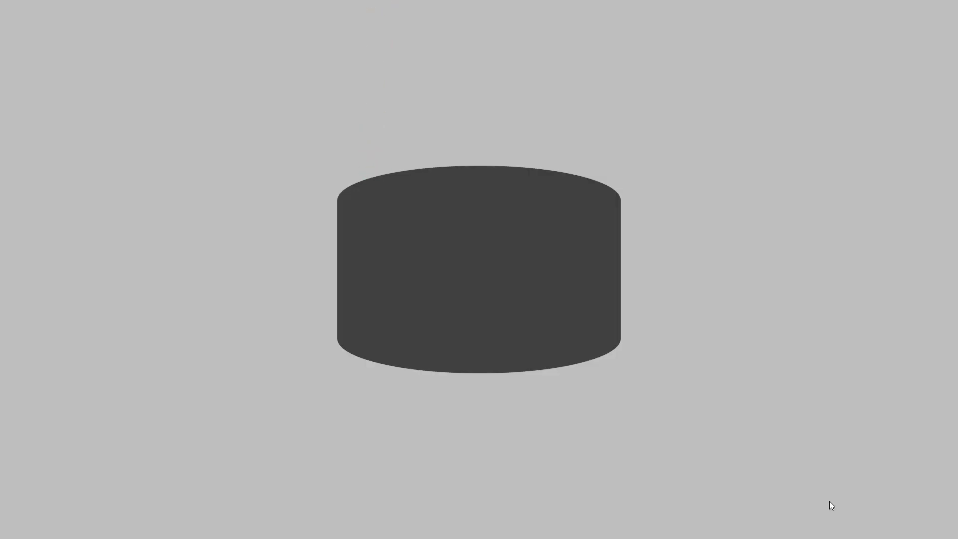
{"action": "key", "text": "Escape"}
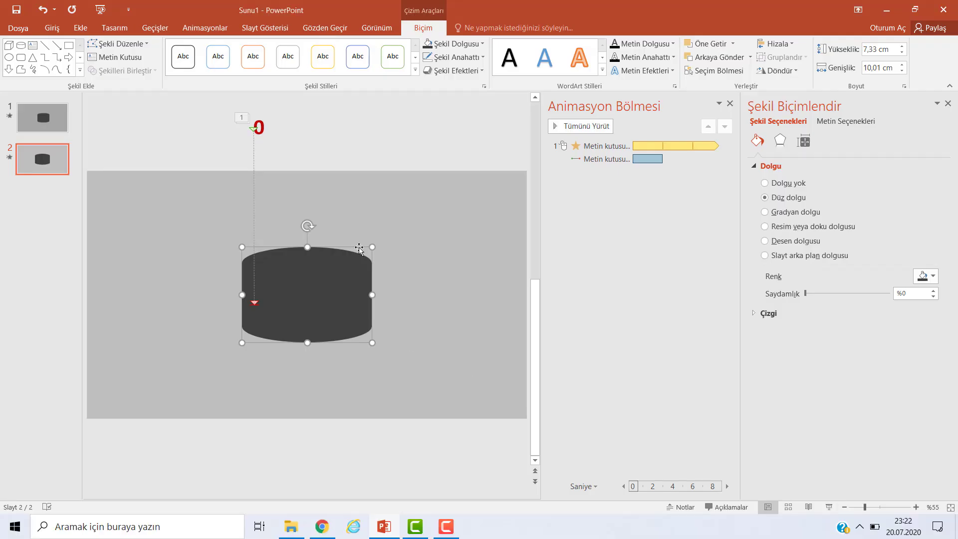
{"action": "left_click", "coordinate": [266, 131]}
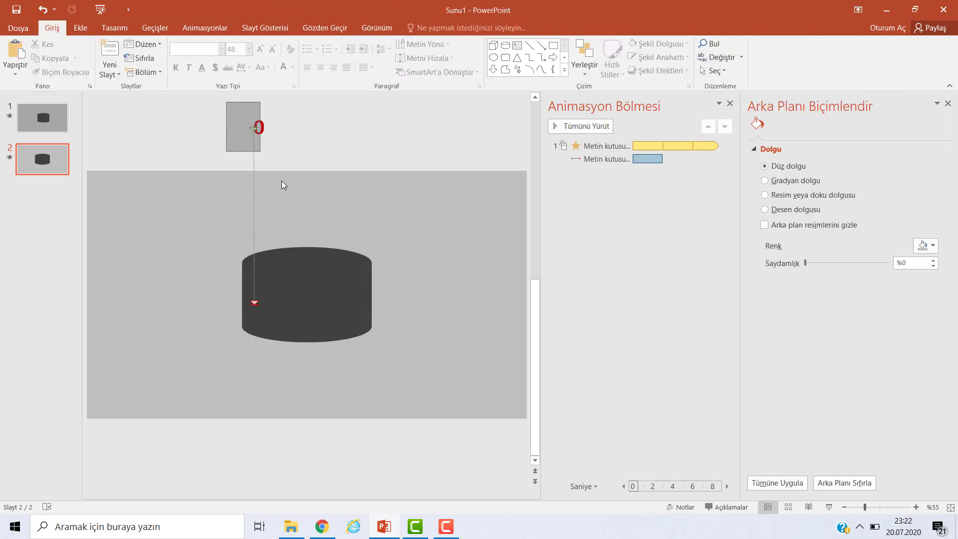
Duplicate the animated red 0, nudge the copy into position, and change it to 1
{"action": "left_click_drag", "start_coordinate": [282, 185], "coordinate": [285, 189]}
{"action": "key", "text": "ctrl+c"}
{"action": "key", "text": "ctrl+v"}
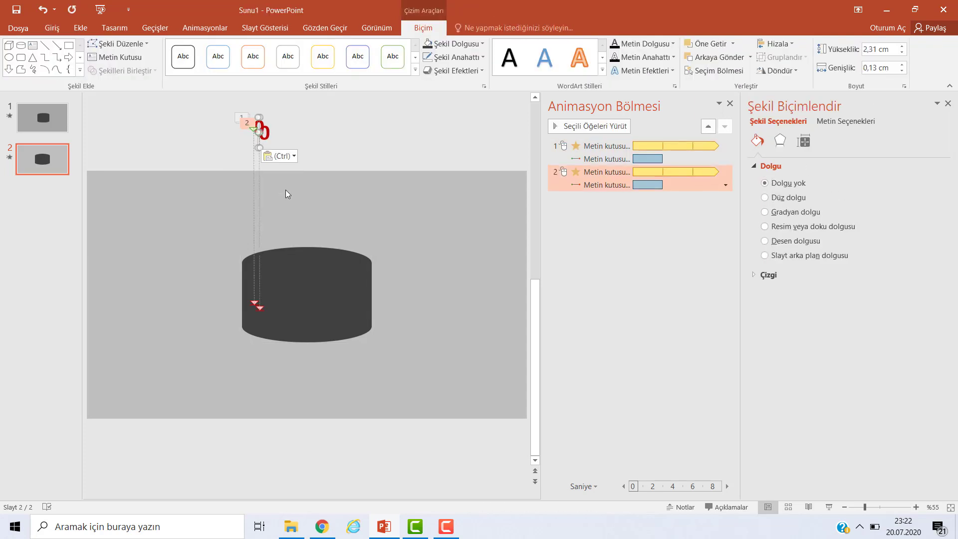
{"action": "key", "text": "Right"}
{"action": "key", "text": "Right"}
{"action": "key", "text": "Right"}
{"action": "key", "text": "Right"}
{"action": "key", "text": "Right"}
{"action": "key", "text": "Right"}
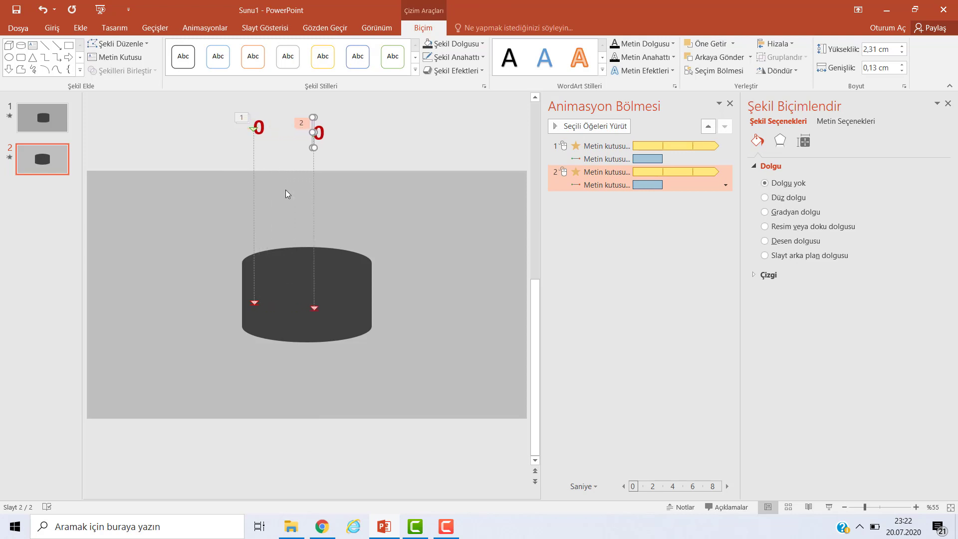
{"action": "key", "text": "Right"}
{"action": "key", "text": "Right"}
{"action": "key", "text": "Right"}
{"action": "key", "text": "Down"}
{"action": "key", "text": "Down"}
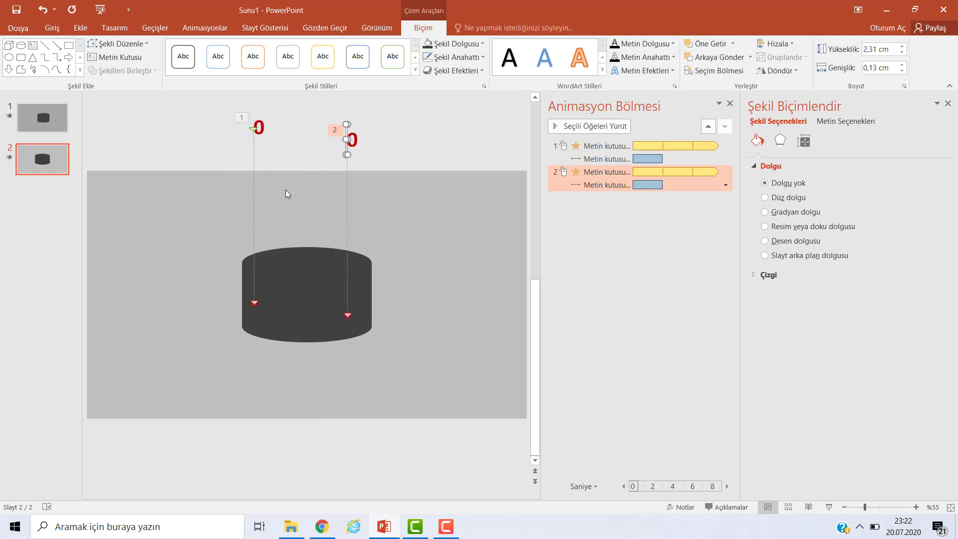
{"action": "key", "text": "ctrl+Right"}
{"action": "key", "text": "ctrl+Right"}
{"action": "key", "text": "ctrl+Right"}
{"action": "key", "text": "ctrl+Right"}
{"action": "key", "text": "ctrl+Down"}
{"action": "key", "text": "ctrl+Down"}
{"action": "key", "text": "ctrl+Down"}
{"action": "key", "text": "ctrl+Down"}
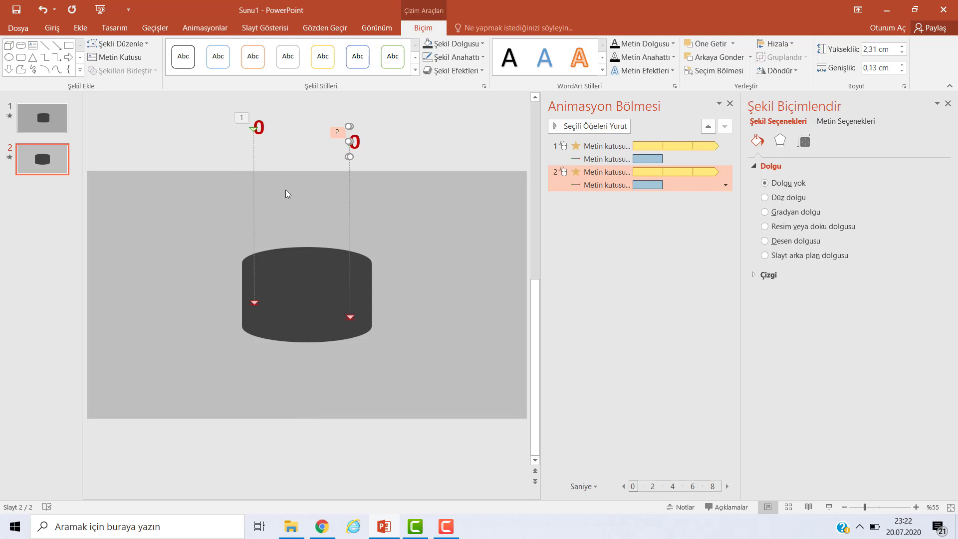
{"action": "key", "text": "ctrl+Down"}
{"action": "key", "text": "ctrl+Down"}
{"action": "key", "text": "ctrl+Down"}
{"action": "key", "text": "ctrl+Down"}
{"action": "key", "text": "ctrl+Down"}
{"action": "key", "text": "ctrl+Down"}
{"action": "key", "text": "ctrl+Down"}
{"action": "key", "text": "ctrl+Down"}
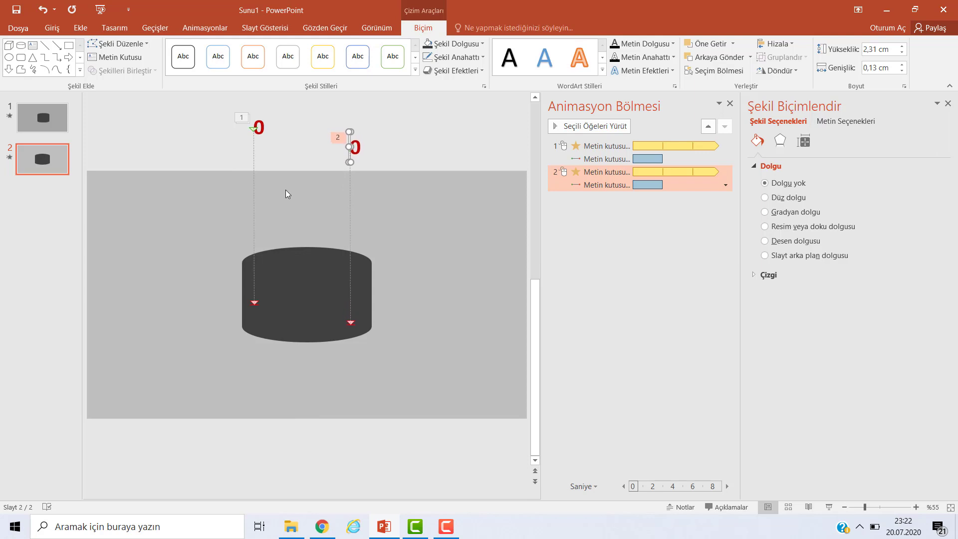
{"action": "key", "text": "ctrl+Right"}
{"action": "key", "text": "ctrl+Right"}
{"action": "key", "text": "ctrl+Down"}
{"action": "key", "text": "ctrl+Down"}
{"action": "key", "text": "ctrl+Right"}
{"action": "key", "text": "ctrl+Right"}
{"action": "key", "text": "ctrl+Down"}
{"action": "double_click", "coordinate": [362, 149]}
{"action": "type", "text": "1"}
Paste another digit copy, raise it higher above the cylinder, and retype it as 2
{"action": "key", "text": "ctrl+v"}
{"action": "key", "text": "Up"}
{"action": "key", "text": "Up"}
{"action": "key", "text": "Up"}
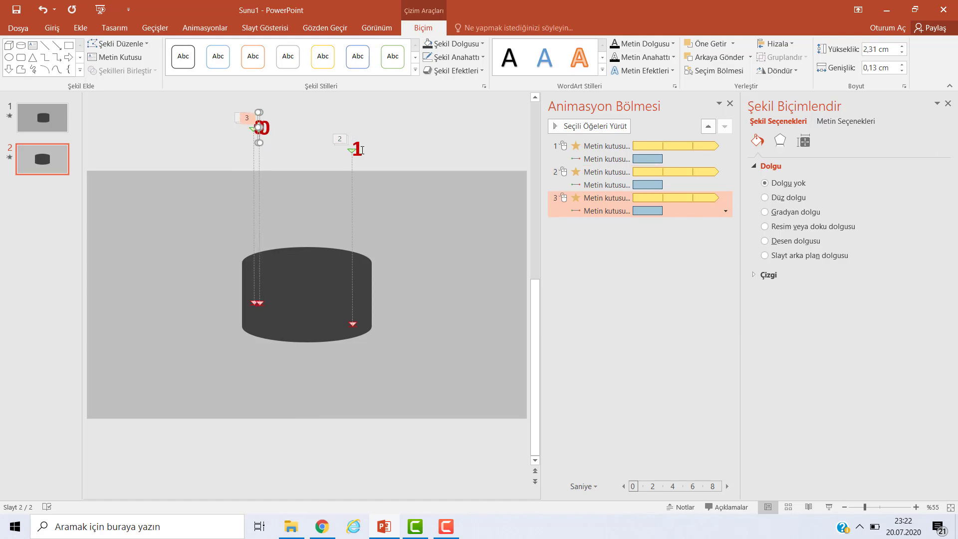
{"action": "key", "text": "Up"}
{"action": "key", "text": "Up"}
{"action": "key", "text": "Up"}
{"action": "key", "text": "Up"}
{"action": "key", "text": "Up"}
{"action": "key", "text": "Up"}
{"action": "key", "text": "Up"}
{"action": "key", "text": "Up"}
{"action": "key", "text": "Up"}
{"action": "key", "text": "Up"}
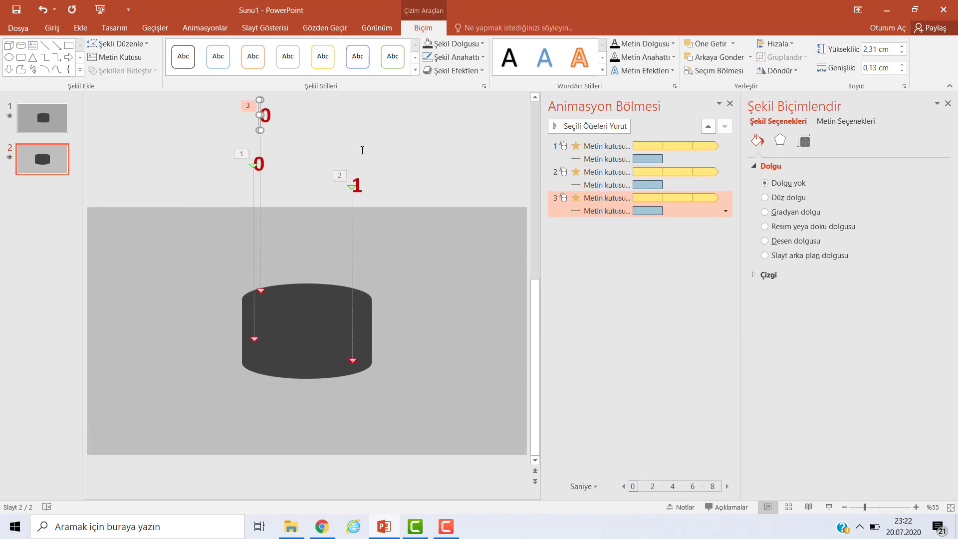
{"action": "key", "text": "Up"}
{"action": "key", "text": "Up"}
{"action": "key", "text": "Up"}
{"action": "key", "text": "Right"}
{"action": "key", "text": "Right"}
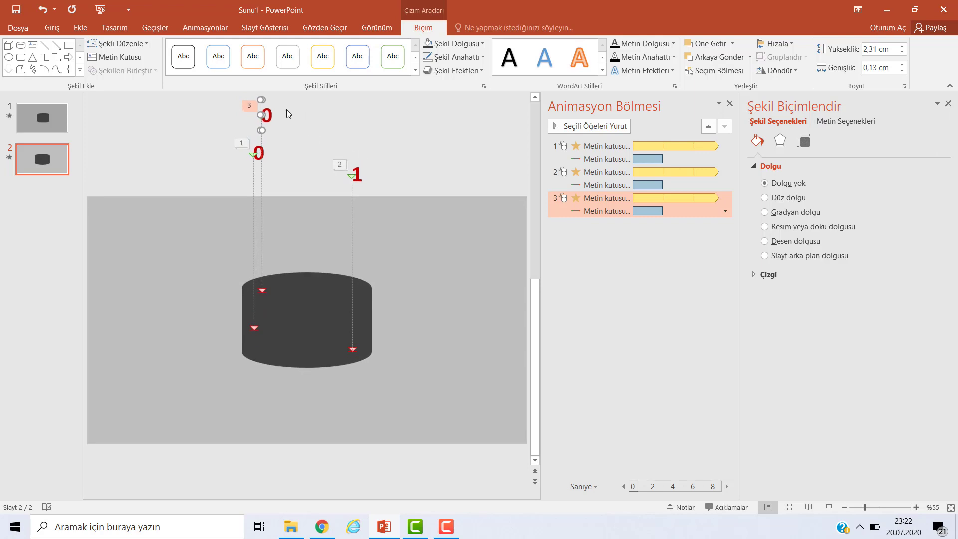
{"action": "left_click", "coordinate": [272, 115]}
{"action": "key", "text": "BackSpace"}
{"action": "type", "text": "2"}
Undo a mistaken stacked-zeros paste and paste a fresh copy of the 0 digit
{"action": "key", "text": "ctrl+v"}
{"action": "type", "text": "0 0 0"}
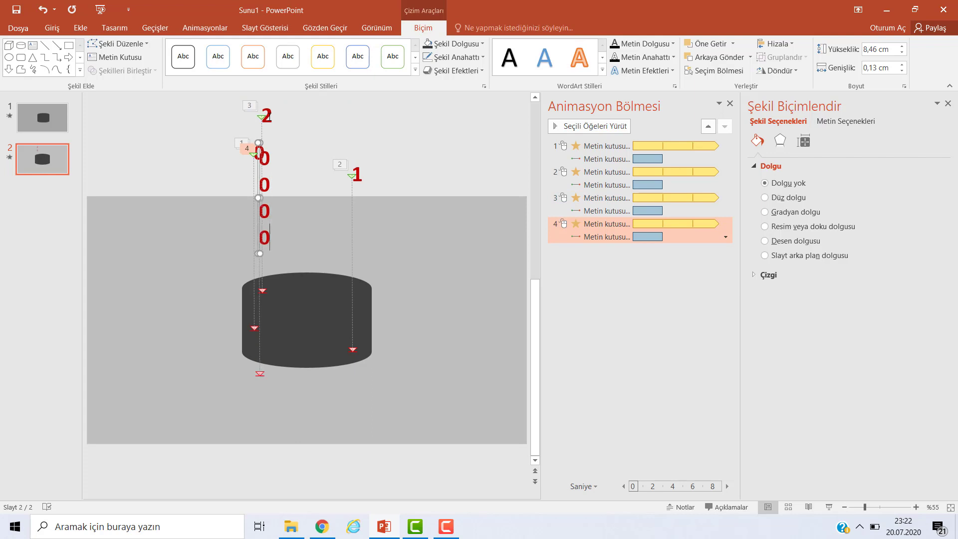
{"action": "key", "text": "ctrl+z"}
{"action": "key", "text": "ctrl+z"}
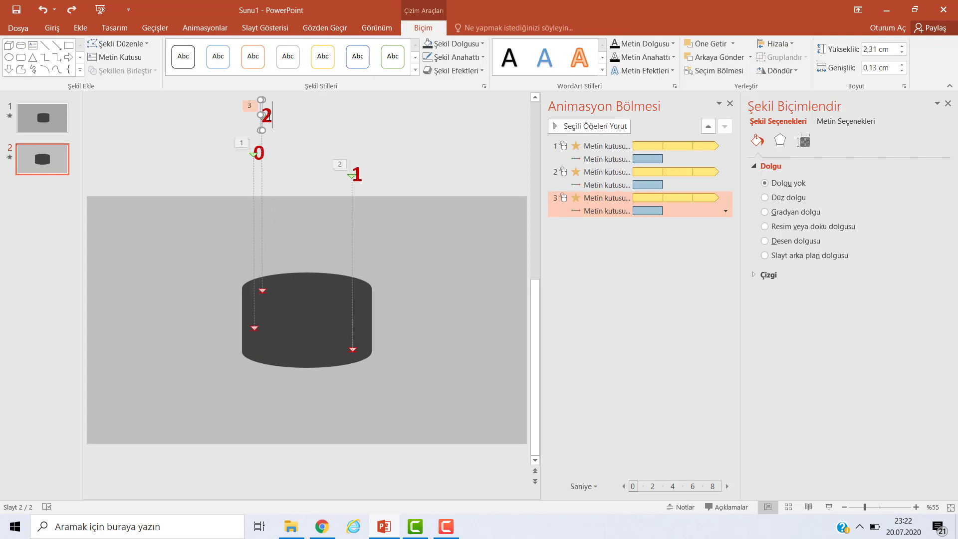
{"action": "key", "text": "ctrl+v"}
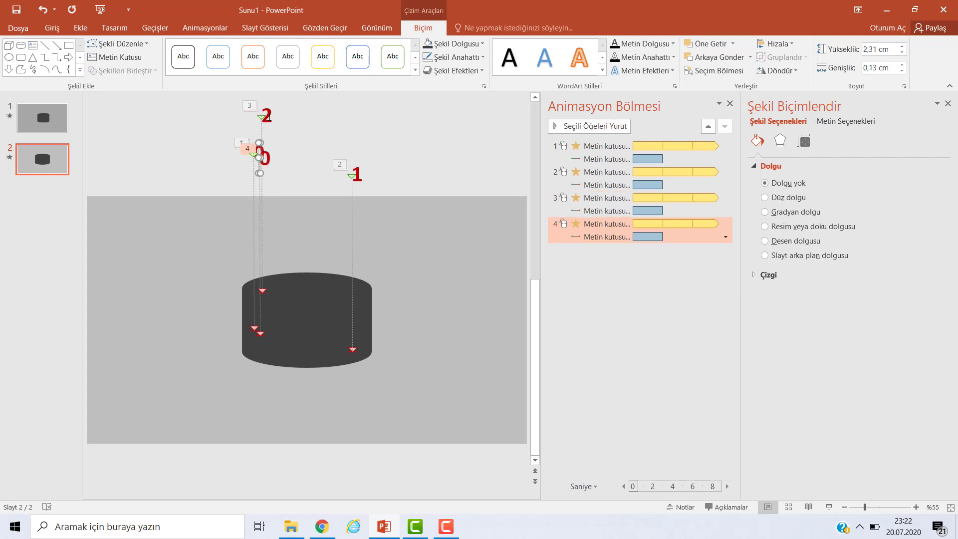
Drag the new 0 copy to the right and change it to 3
{"action": "mouse_move", "coordinate": [259, 158]}
{"action": "left_mouse_down"}
{"action": "mouse_move", "coordinate": [332, 163]}
{"action": "mouse_move", "coordinate": [337, 114]}
{"action": "left_mouse_up"}
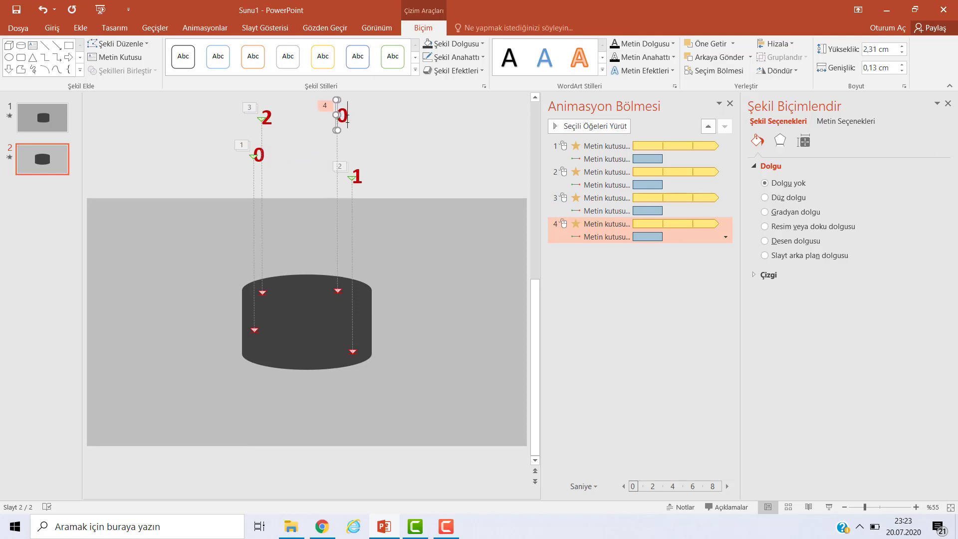
{"action": "double_click", "coordinate": [347, 119]}
{"action": "type", "text": "3"}
Paste another 0 copy, nudge it into place, and delete its 0
{"action": "key", "text": "ctrl+v"}
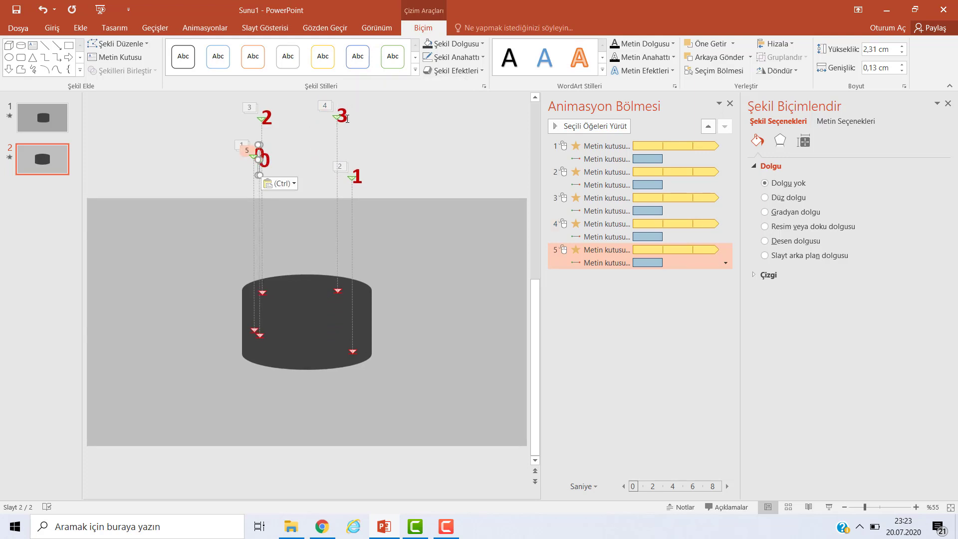
{"action": "key", "text": "Right"}
{"action": "key", "text": "Right"}
{"action": "key", "text": "Right"}
{"action": "key", "text": "Right"}
{"action": "key", "text": "Right"}
{"action": "key", "text": "Right"}
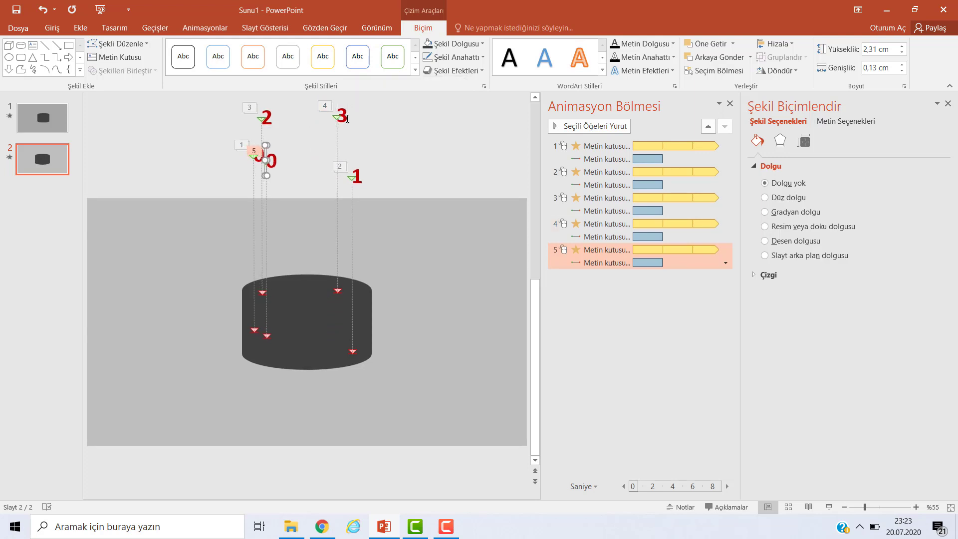
{"action": "key", "text": "Down"}
{"action": "key", "text": "Down"}
{"action": "key", "text": "Down"}
{"action": "key", "text": "Down"}
{"action": "key", "text": "Down"}
{"action": "key", "text": "Down"}
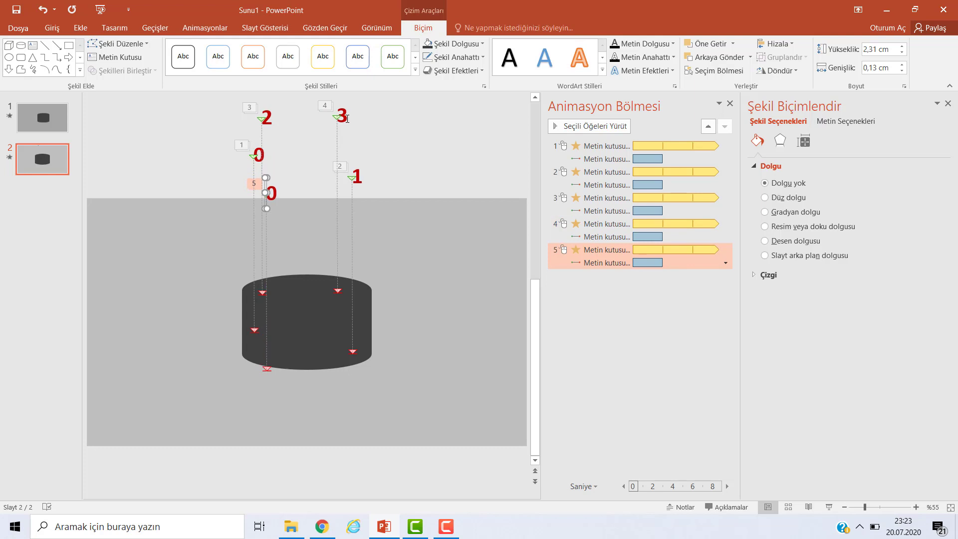
{"action": "key", "text": "Up"}
{"action": "key", "text": "Up"}
{"action": "key", "text": "Up"}
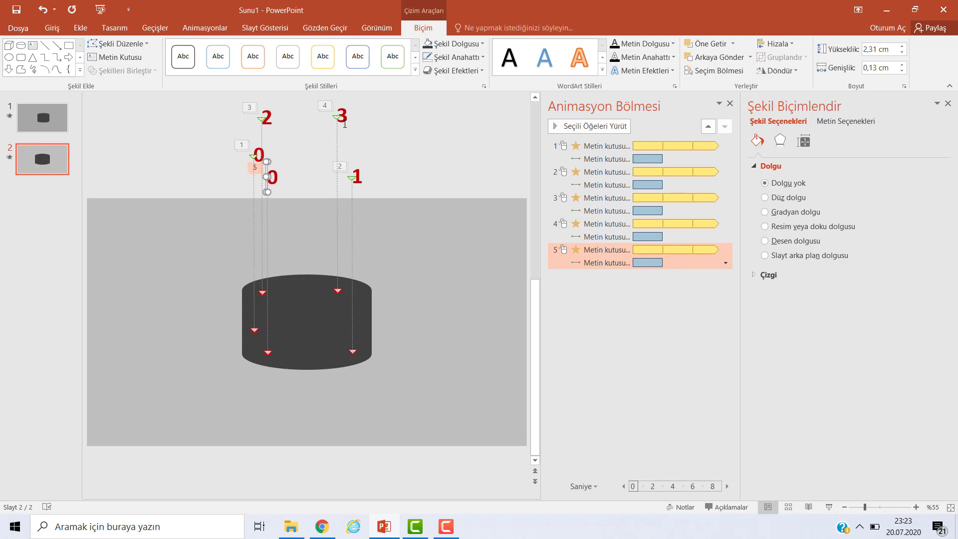
{"action": "double_click", "coordinate": [277, 176]}
{"action": "key", "text": "BackSpace"}
Paste another copy, move it right and down, and retype it as 5
{"action": "key", "text": "ctrl+v"}
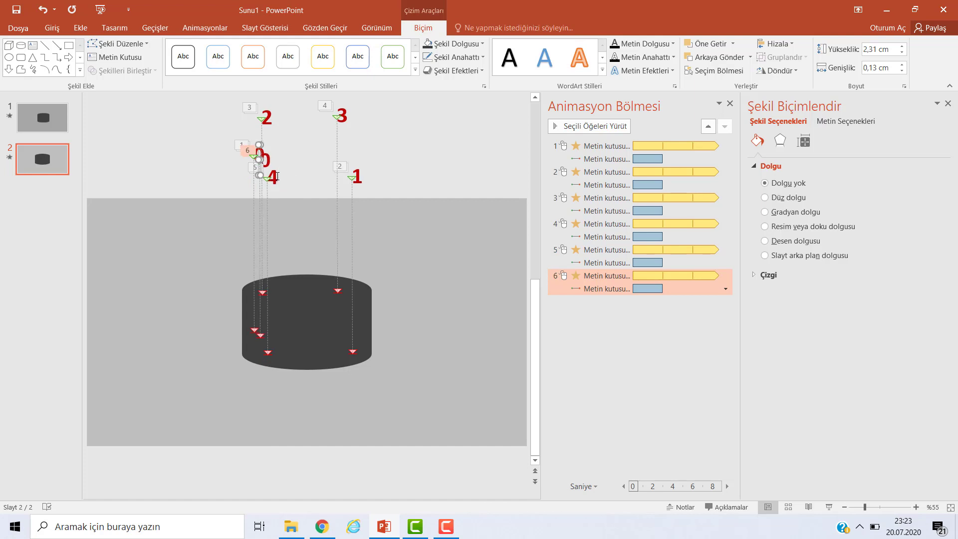
{"action": "key", "text": "Right"}
{"action": "key", "text": "Right"}
{"action": "key", "text": "Right"}
{"action": "key", "text": "Down"}
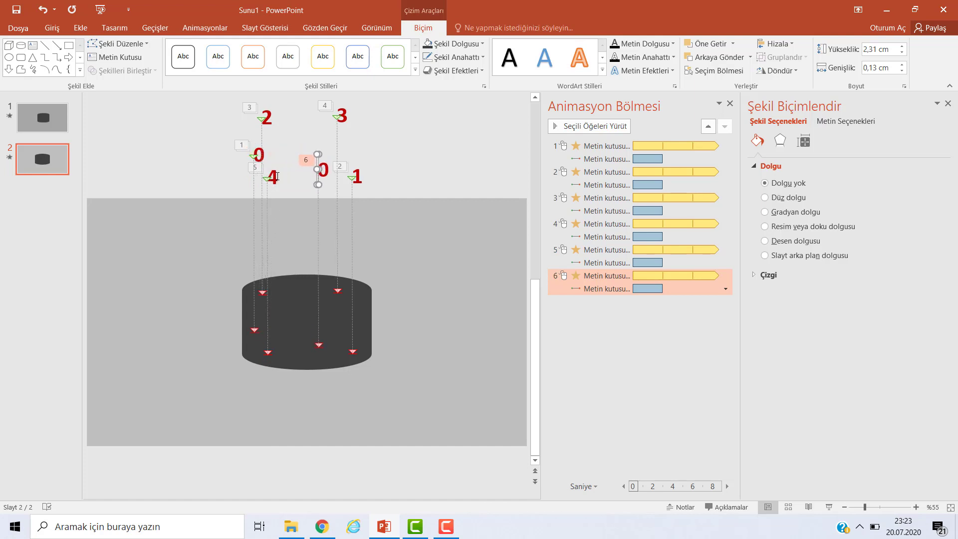
{"action": "key", "text": "Down"}
{"action": "key", "text": "Down"}
{"action": "left_click", "coordinate": [333, 178]}
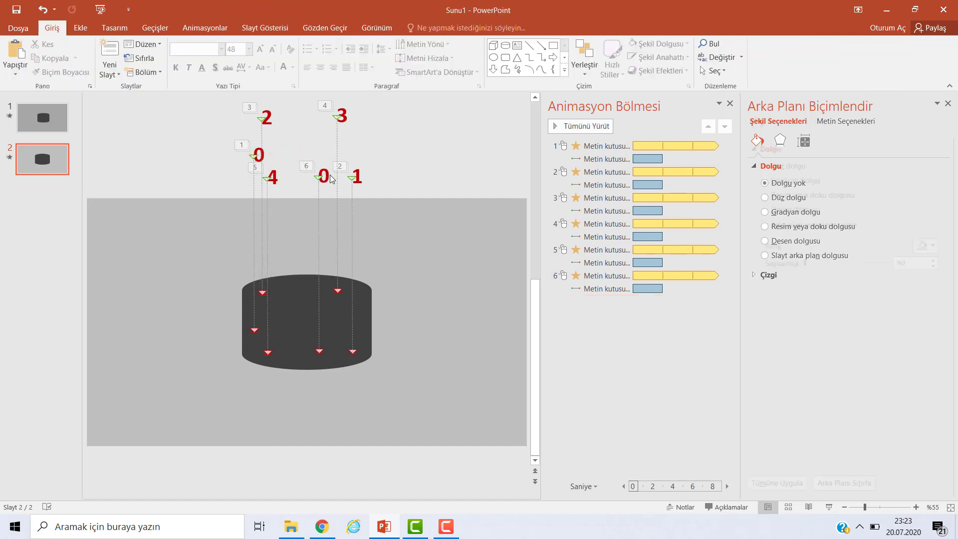
{"action": "left_click", "coordinate": [329, 176]}
{"action": "key", "text": "BackSpace"}
{"action": "type", "text": "5"}
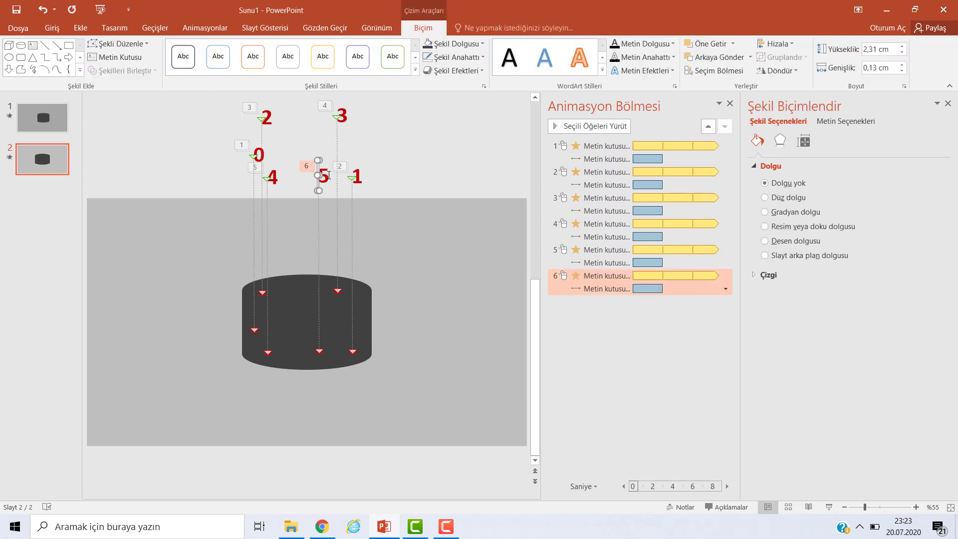
Paste another copy, nudge it up and left, and delete its 0 to make it 6
{"action": "key", "text": "ctrl+v"}
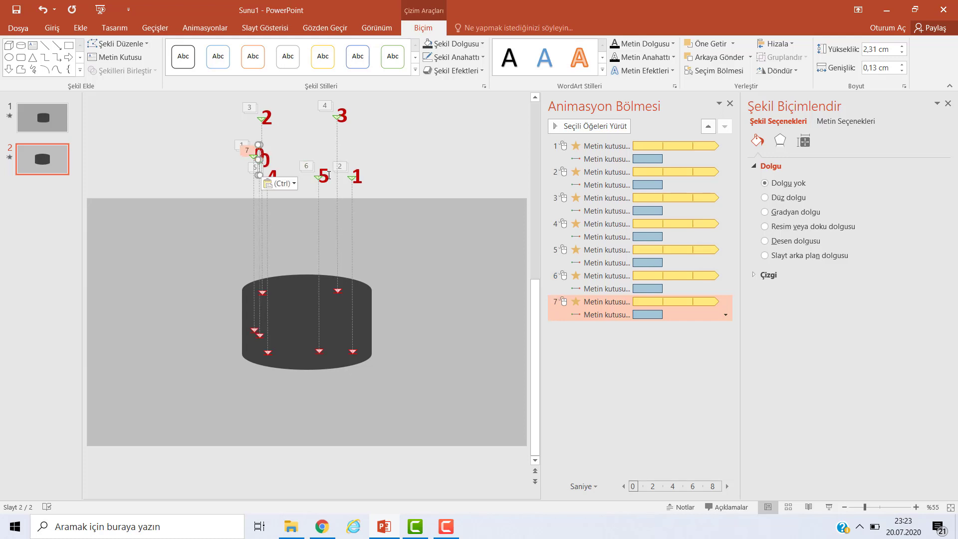
{"action": "key", "text": "Up"}
{"action": "key", "text": "Up"}
{"action": "key", "text": "Up"}
{"action": "key", "text": "Right"}
{"action": "key", "text": "Right"}
{"action": "key", "text": "Right"}
{"action": "key", "text": "Right"}
{"action": "key", "text": "Right"}
{"action": "key", "text": "Right"}
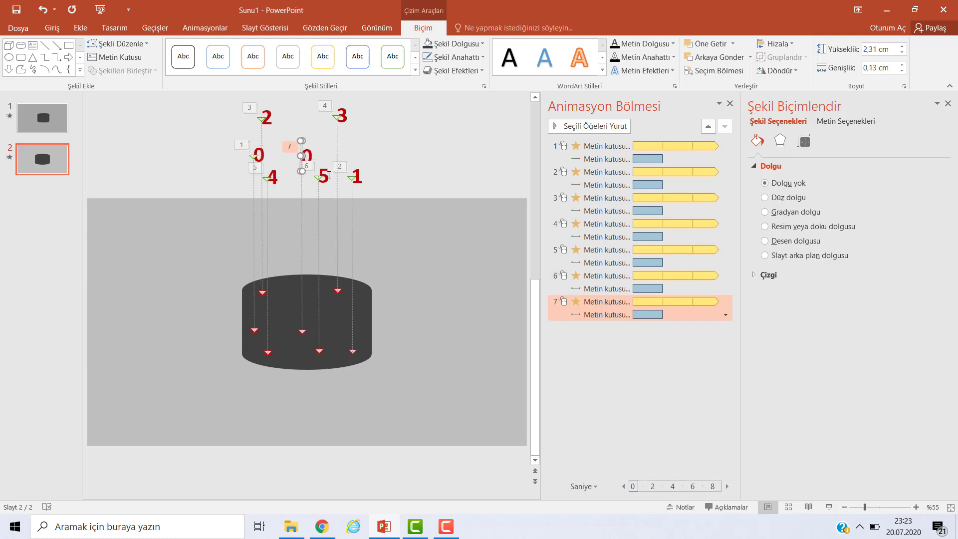
{"action": "key", "text": "Up"}
{"action": "key", "text": "Up"}
{"action": "key", "text": "Up"}
{"action": "key", "text": "Up"}
{"action": "key", "text": "Up"}
{"action": "key", "text": "Up"}
{"action": "key", "text": "Left"}
{"action": "key", "text": "Left"}
{"action": "key", "text": "Left"}
{"action": "key", "text": "Left"}
{"action": "key", "text": "Left"}
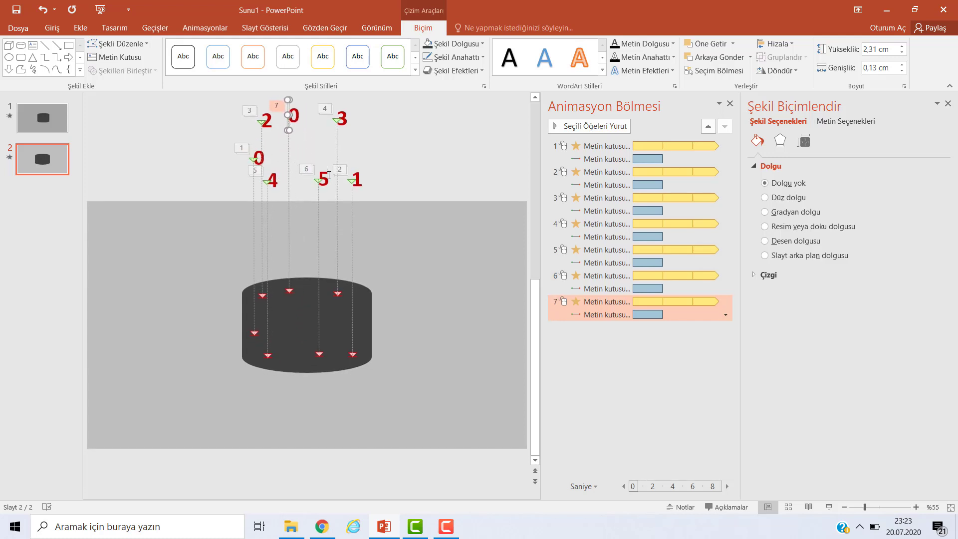
{"action": "key", "text": "Left"}
{"action": "key", "text": "Left"}
{"action": "key", "text": "Down"}
{"action": "key", "text": "Down"}
{"action": "key", "text": "Left"}
{"action": "key", "text": "Left"}
{"action": "key", "text": "Down"}
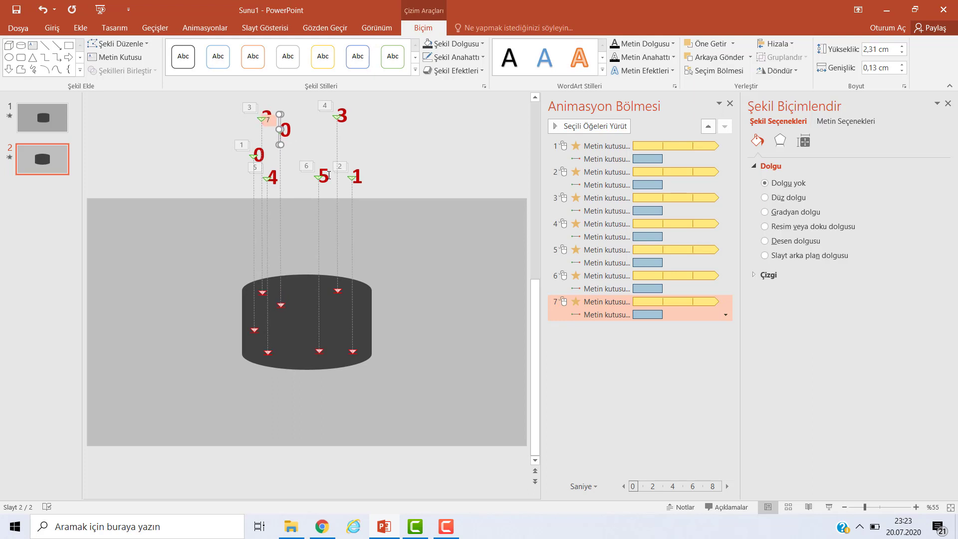
{"action": "key", "text": "Left"}
{"action": "left_click", "coordinate": [290, 131]}
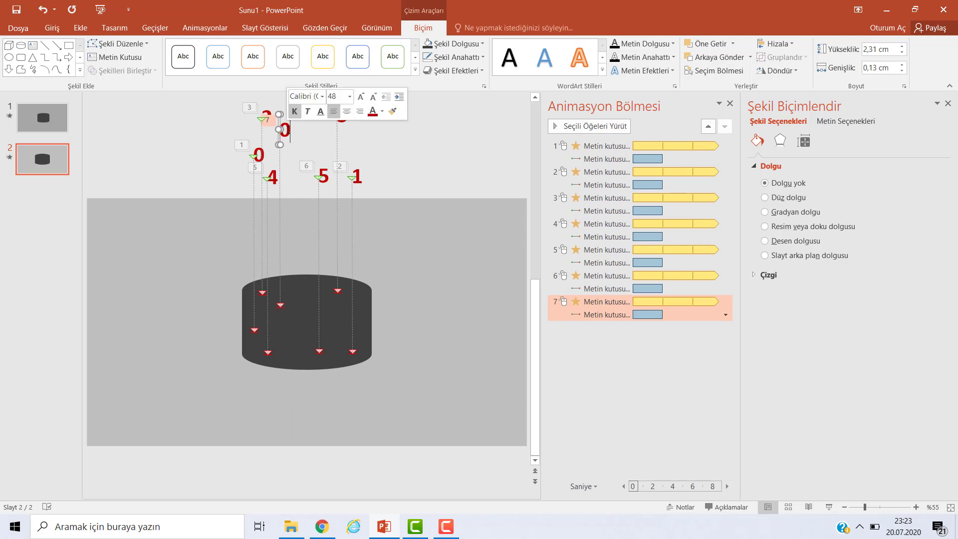
{"action": "key", "text": "BackSpace"}
Paste two more digit copies and nudge them into place beside the others
{"action": "key", "text": "ctrl+v"}
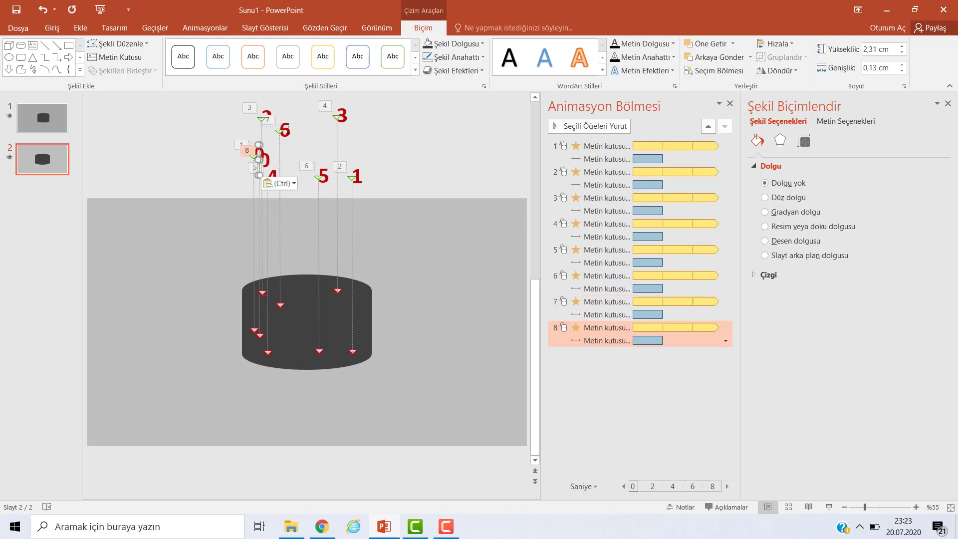
{"action": "key", "text": "Right"}
{"action": "key", "text": "Right"}
{"action": "key", "text": "Right"}
{"action": "key", "text": "Right"}
{"action": "key", "text": "Right"}
{"action": "key", "text": "Right"}
{"action": "key", "text": "Right"}
{"action": "key", "text": "Right"}
{"action": "key", "text": "Right"}
{"action": "key", "text": "Left"}
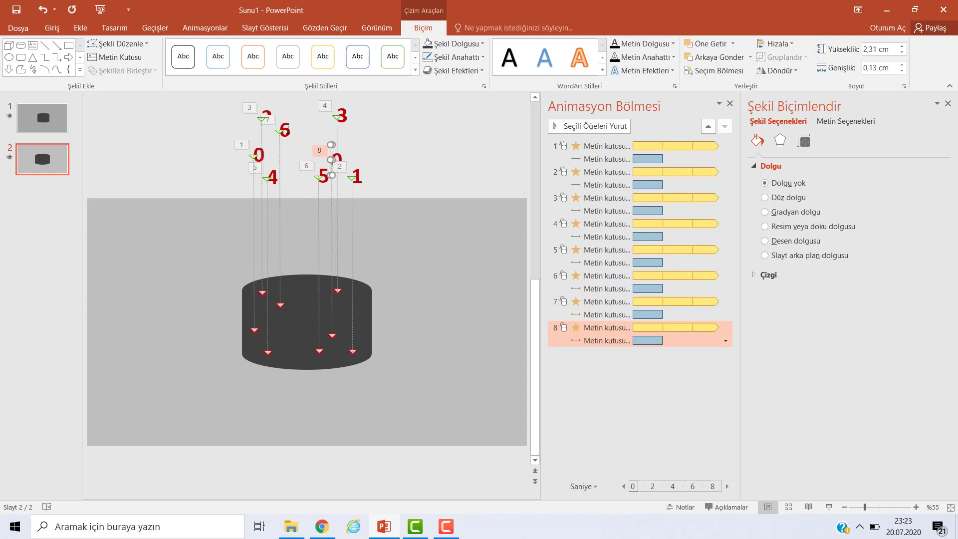
{"action": "key", "text": "Left"}
{"action": "key", "text": "Left"}
{"action": "key", "text": "Left"}
{"action": "key", "text": "Up"}
{"action": "key", "text": "Up"}
{"action": "key", "text": "Up"}
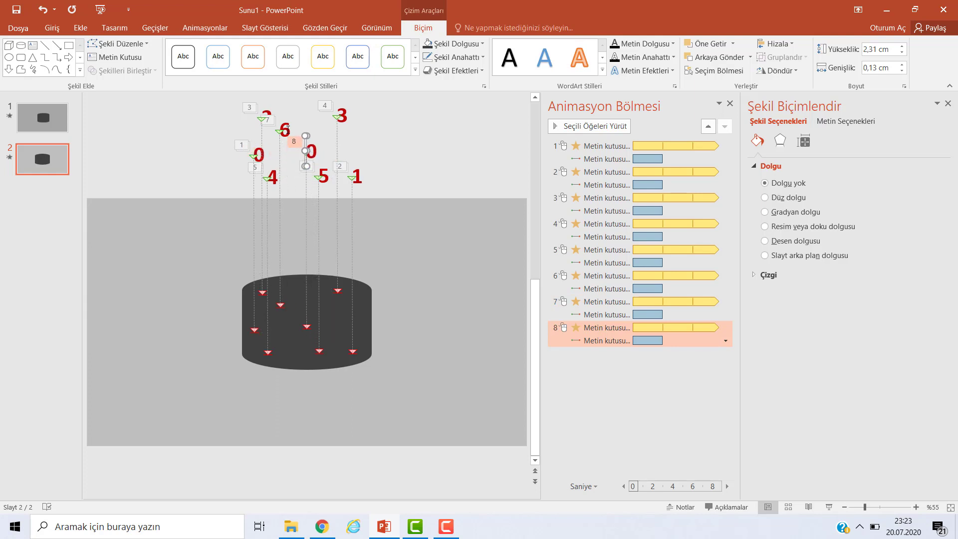
{"action": "key", "text": "Up"}
{"action": "left_click", "coordinate": [319, 148]}
{"action": "left_click", "coordinate": [316, 148]}
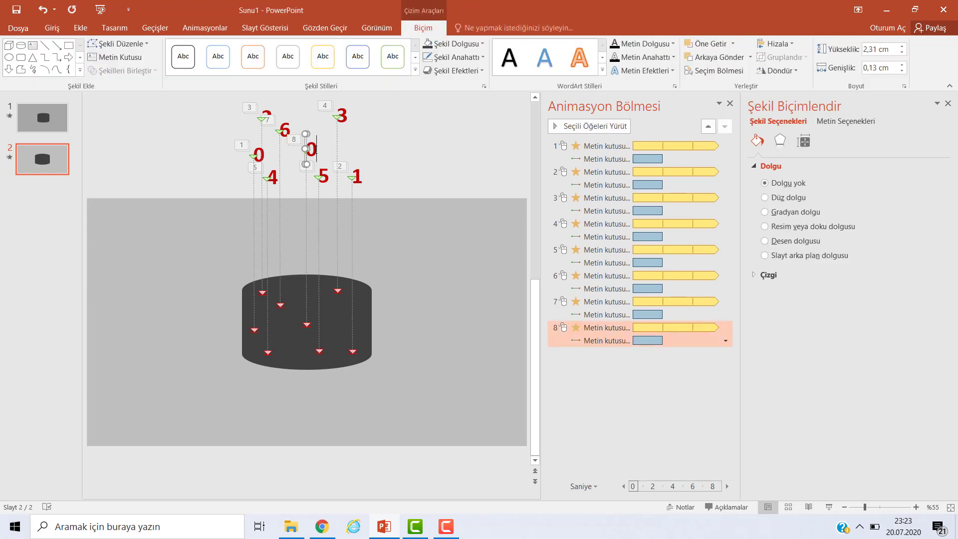
{"action": "key", "text": "ctrl+v"}
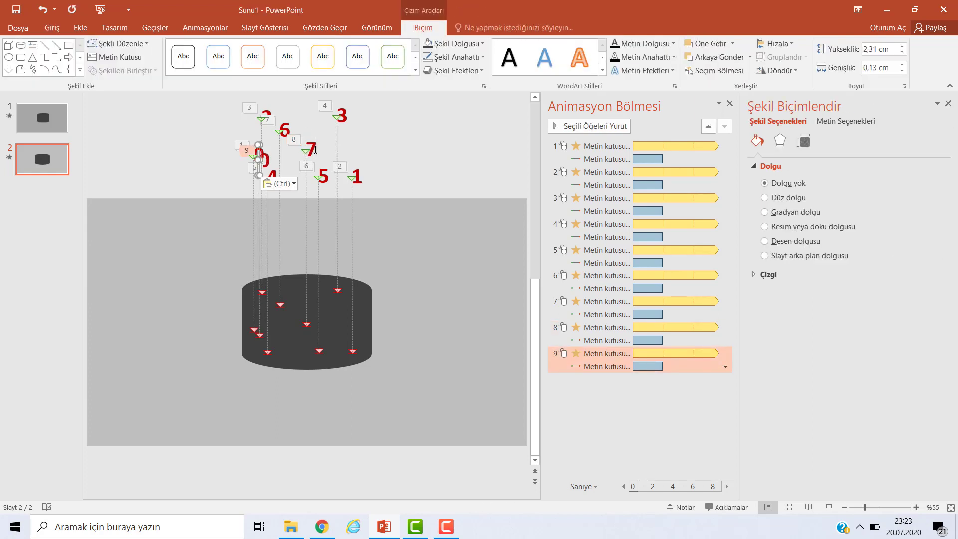
{"action": "key", "text": "Right"}
{"action": "key", "text": "Right"}
{"action": "key", "text": "Right"}
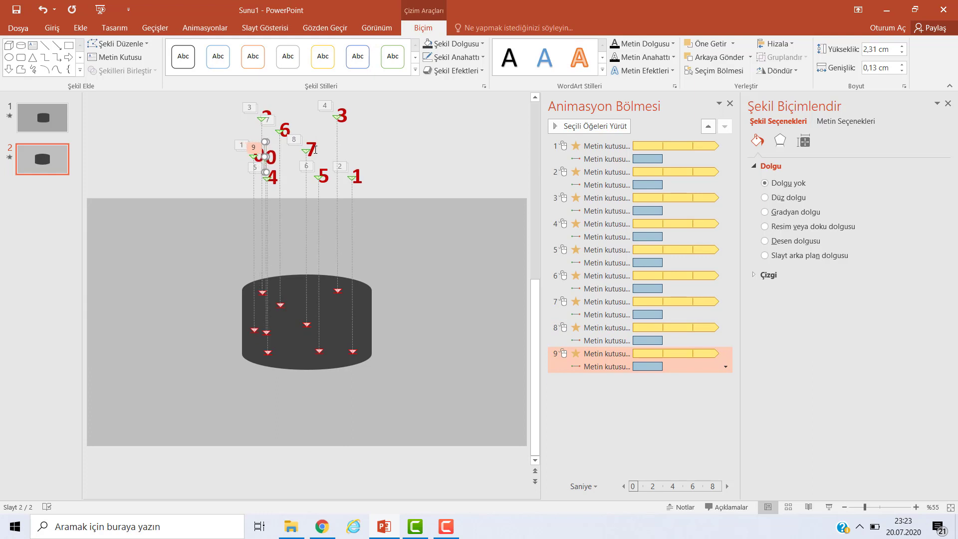
{"action": "key", "text": "Right"}
{"action": "key", "text": "Right"}
{"action": "key", "text": "Right"}
{"action": "key", "text": "Right"}
{"action": "key", "text": "Right"}
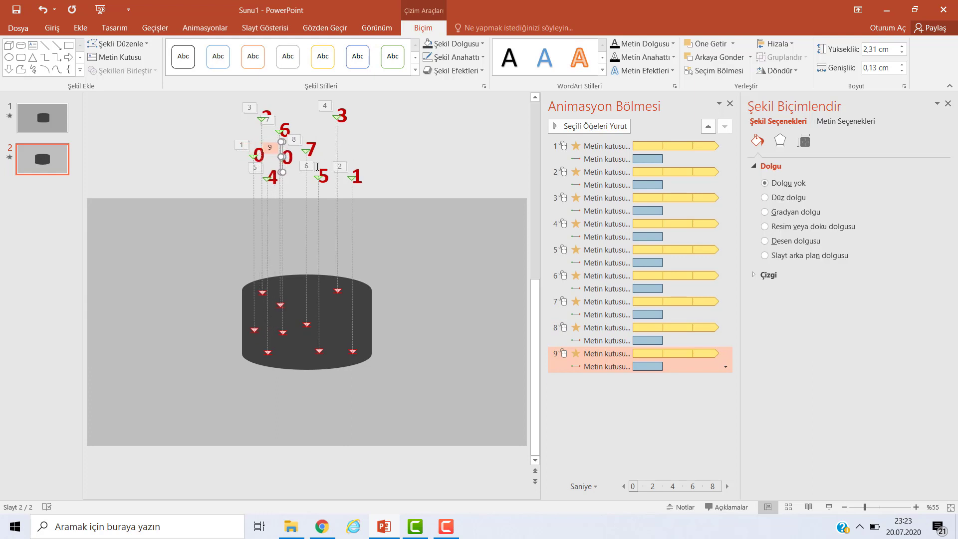
{"action": "left_click", "coordinate": [298, 161]}
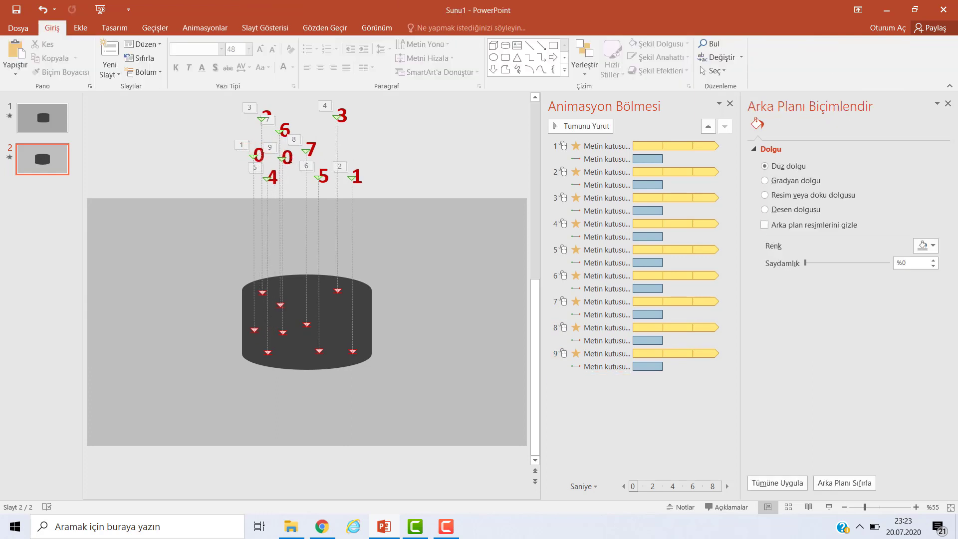
{"action": "left_click", "coordinate": [292, 159]}
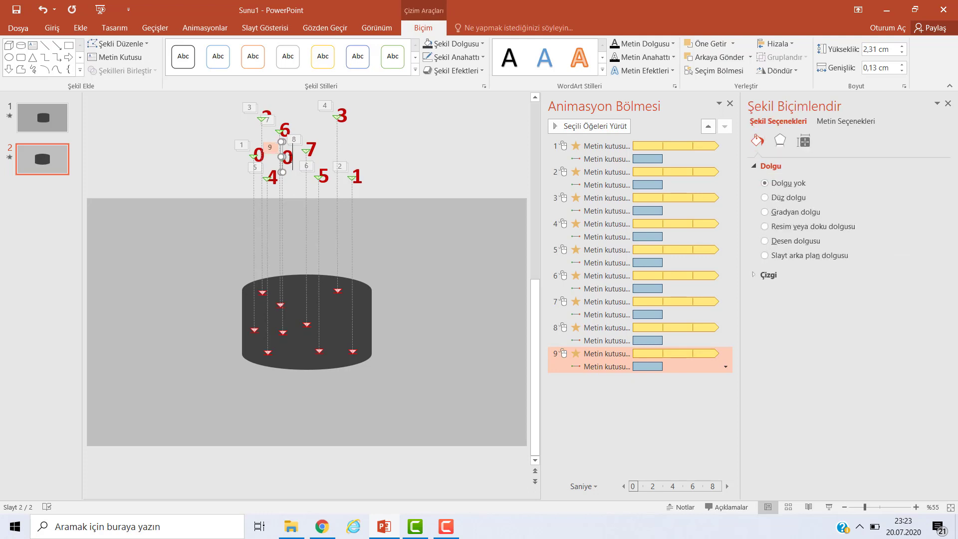
{"action": "type", "text": "8"}
Paste a final copy, raise it above the others, and retype it as 9
{"action": "key", "text": "ctrl+v"}
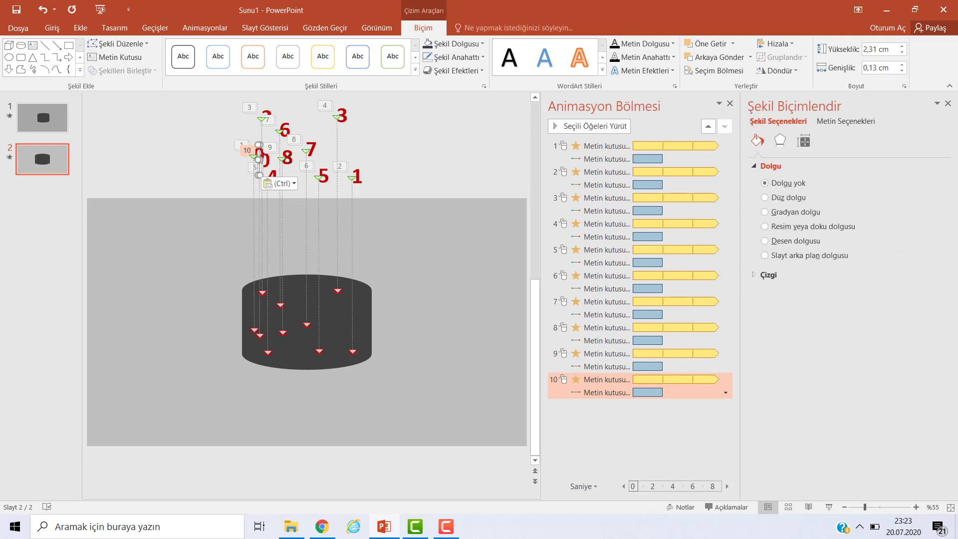
{"action": "key", "text": "Up"}
{"action": "key", "text": "Up"}
{"action": "key", "text": "Up"}
{"action": "key", "text": "Up"}
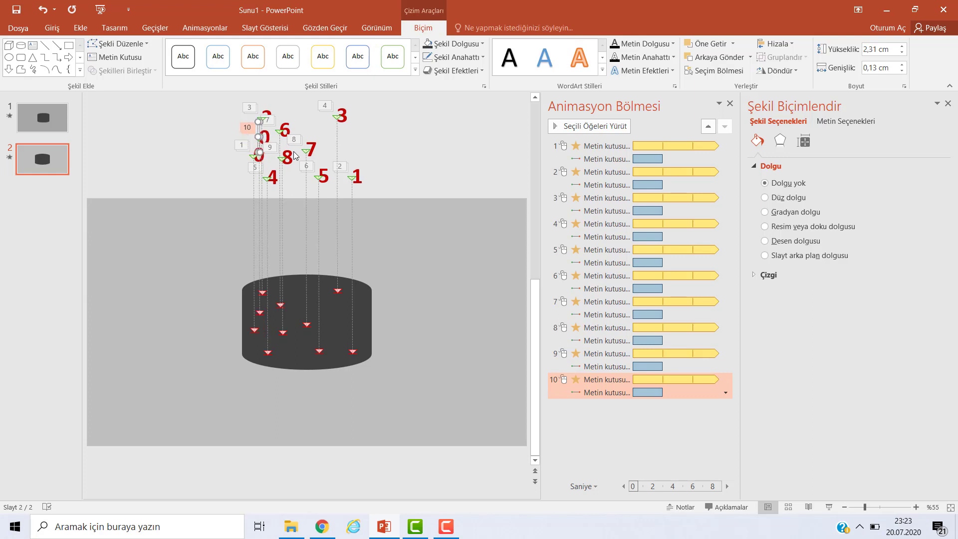
{"action": "key", "text": "Up"}
{"action": "key", "text": "Up"}
{"action": "key", "text": "Up"}
{"action": "key", "text": "Up"}
{"action": "key", "text": "Up"}
{"action": "key", "text": "Up"}
{"action": "key", "text": "Up"}
{"action": "key", "text": "Up"}
{"action": "key", "text": "Up"}
{"action": "key", "text": "Right"}
{"action": "key", "text": "Right"}
{"action": "key", "text": "Right"}
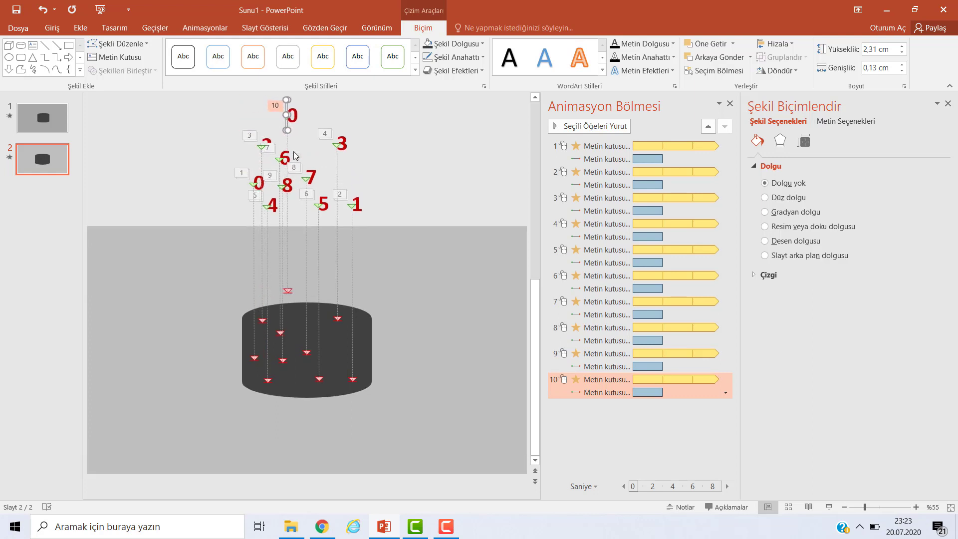
{"action": "key", "text": "Right"}
{"action": "key", "text": "Right"}
{"action": "key", "text": "Right"}
{"action": "key", "text": "Down"}
{"action": "key", "text": "Down"}
{"action": "key", "text": "Down"}
{"action": "key", "text": "Down"}
{"action": "key", "text": "Down"}
{"action": "key", "text": "Down"}
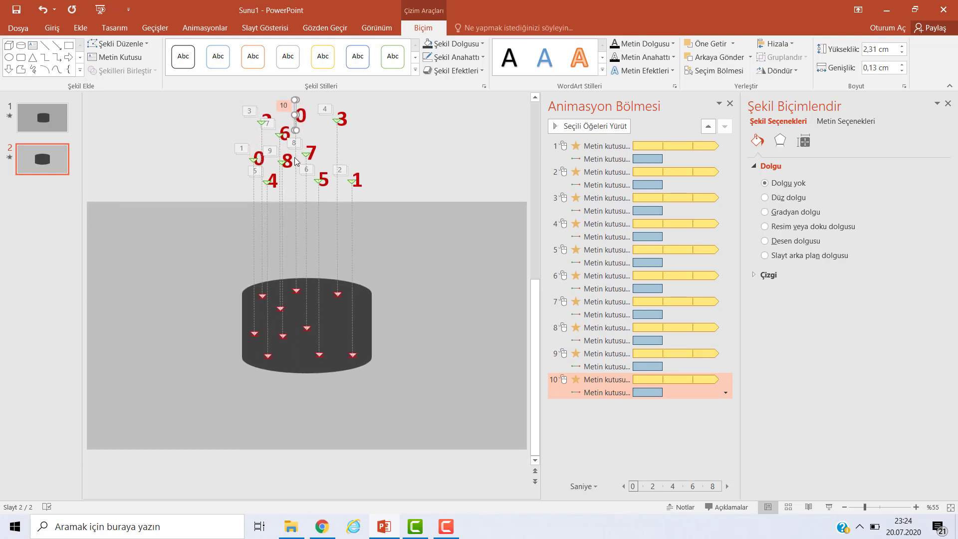
{"action": "left_click", "coordinate": [306, 116]}
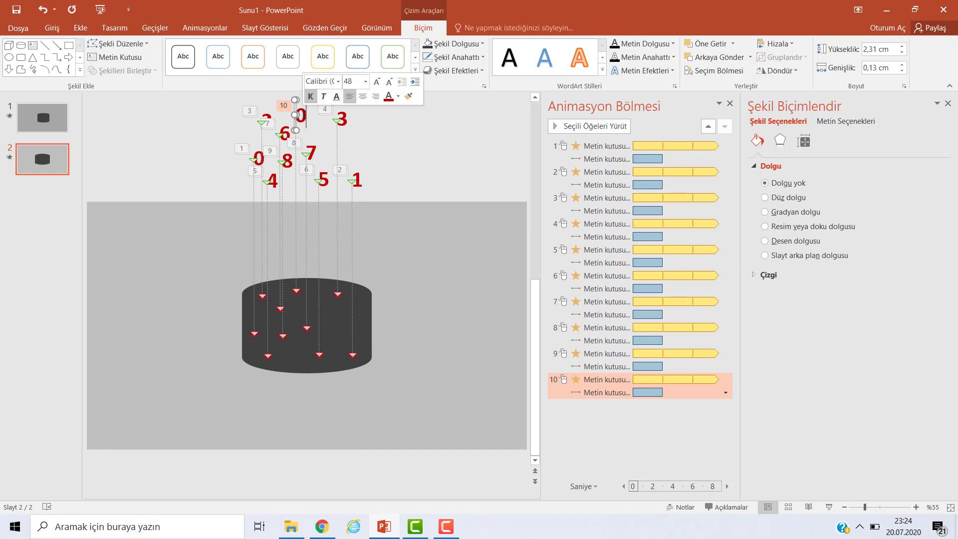
{"action": "key", "text": "BackSpace"}
{"action": "type", "text": "9"}
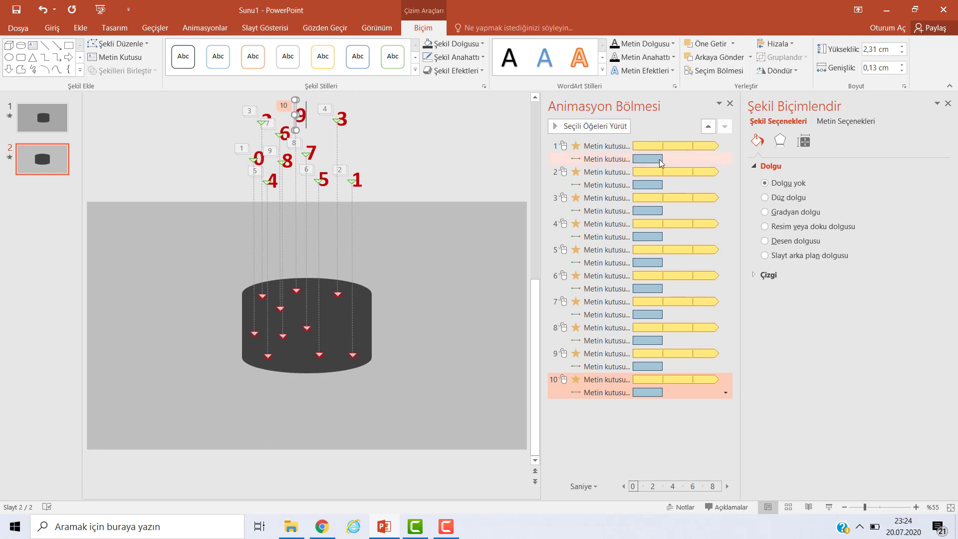
Set the first four later digit animations to start 'Önceki ile Başlat' (With Previous)
{"action": "left_click", "coordinate": [698, 172]}
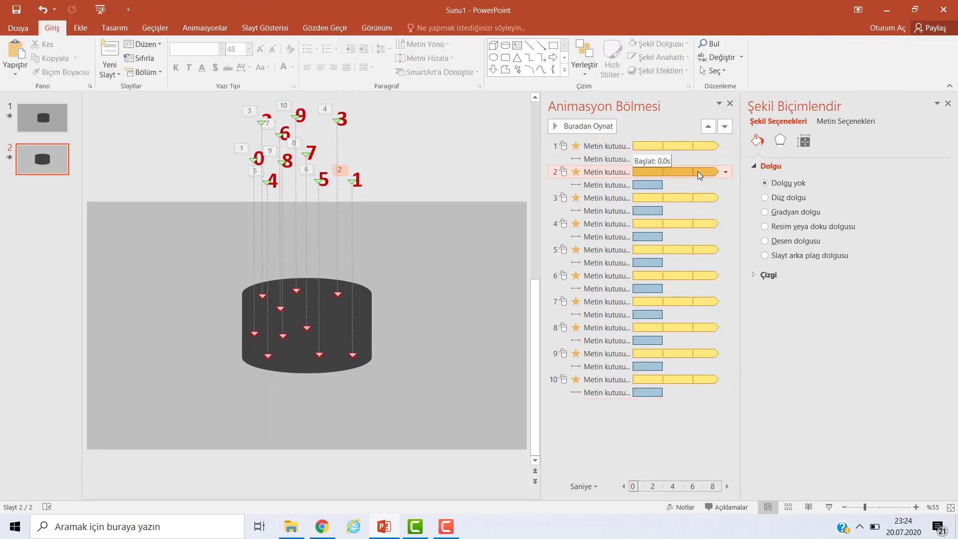
{"action": "left_click", "coordinate": [725, 172]}
{"action": "left_click", "coordinate": [697, 199]}
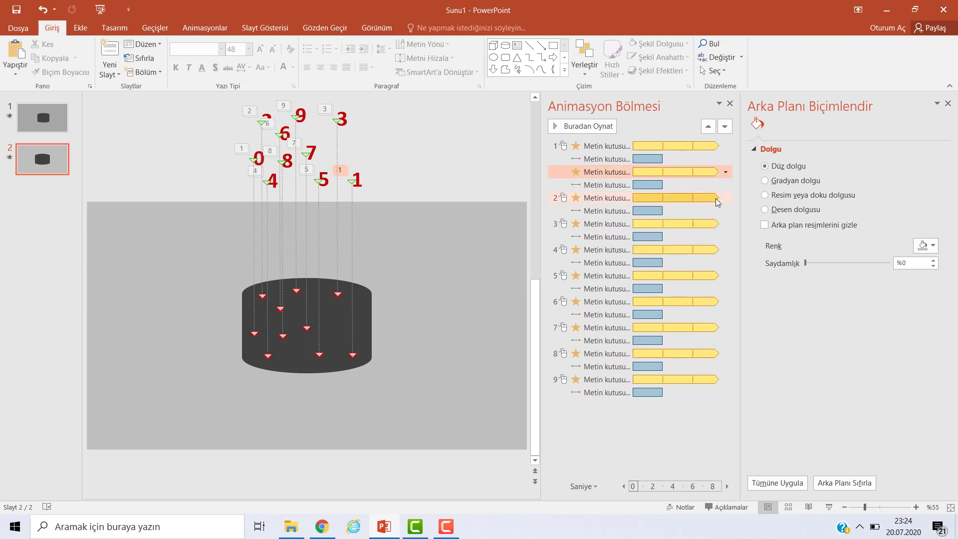
{"action": "left_click", "coordinate": [715, 198]}
{"action": "left_click", "coordinate": [724, 198]}
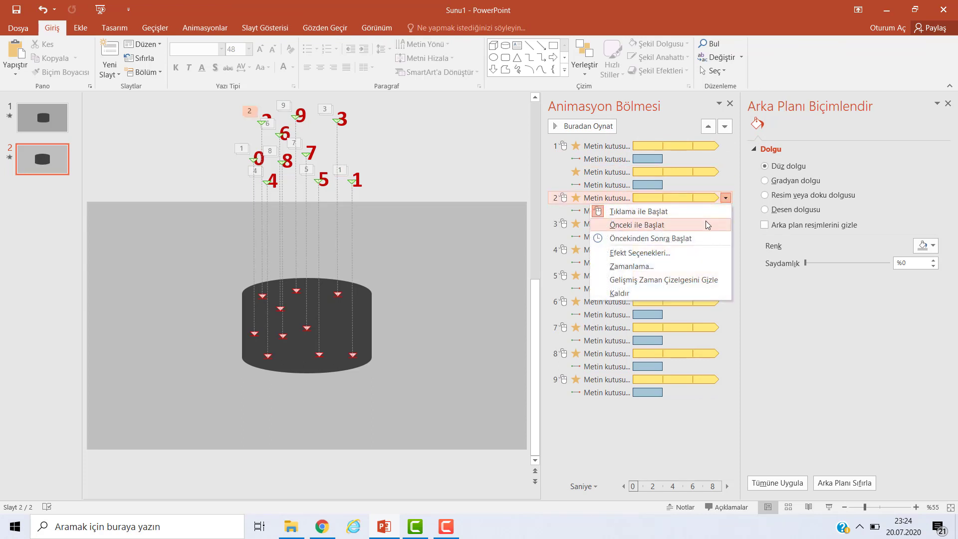
{"action": "left_click", "coordinate": [705, 222]}
{"action": "left_click", "coordinate": [720, 248]}
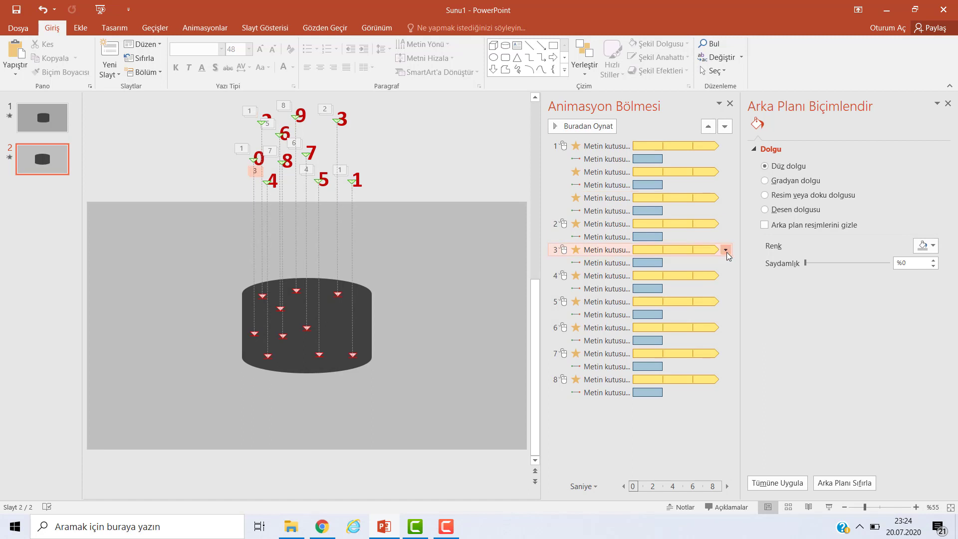
{"action": "left_click", "coordinate": [725, 250]}
{"action": "left_click", "coordinate": [704, 274]}
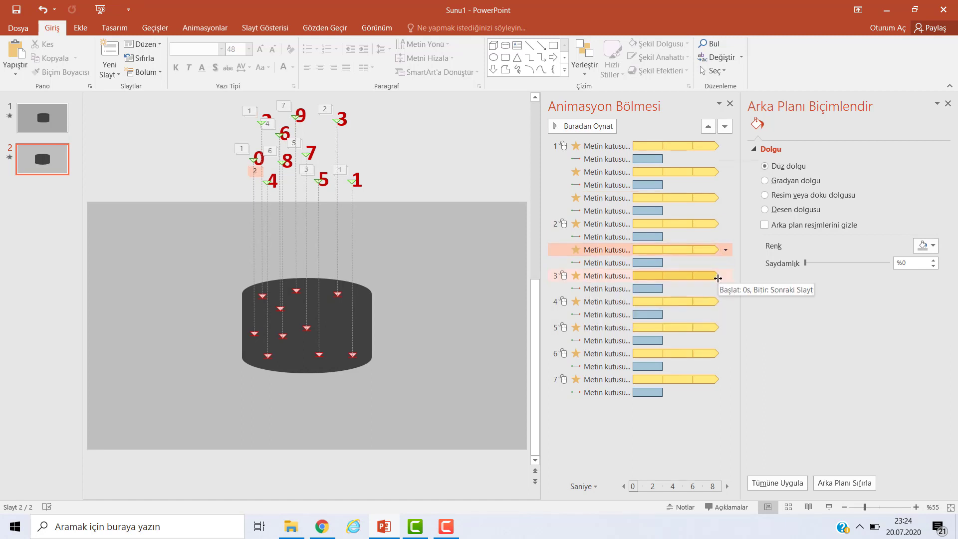
{"action": "left_click", "coordinate": [718, 276]}
{"action": "left_click", "coordinate": [725, 276]}
{"action": "left_click", "coordinate": [704, 302]}
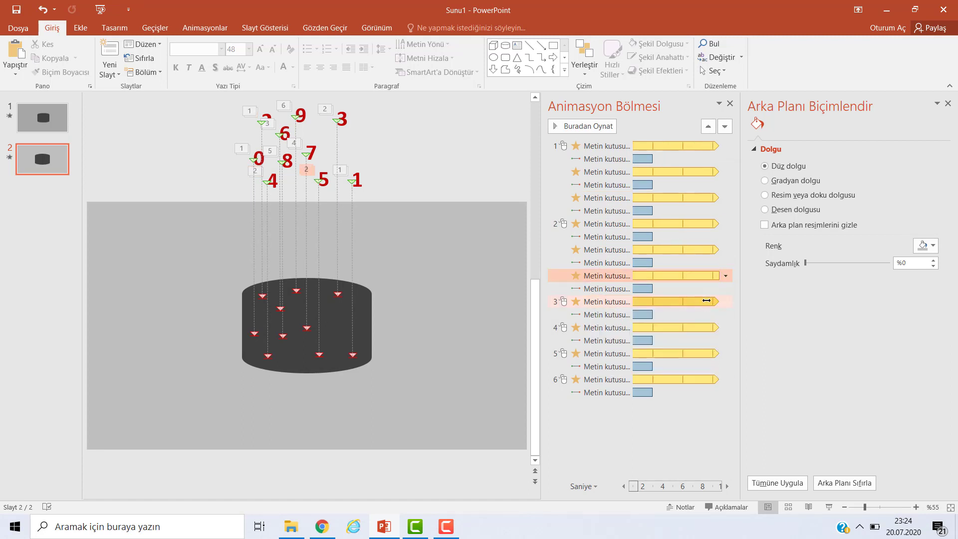
Set the remaining digit animations to With Previous and preview the slide show
{"action": "left_click", "coordinate": [713, 301]}
{"action": "left_click", "coordinate": [725, 302]}
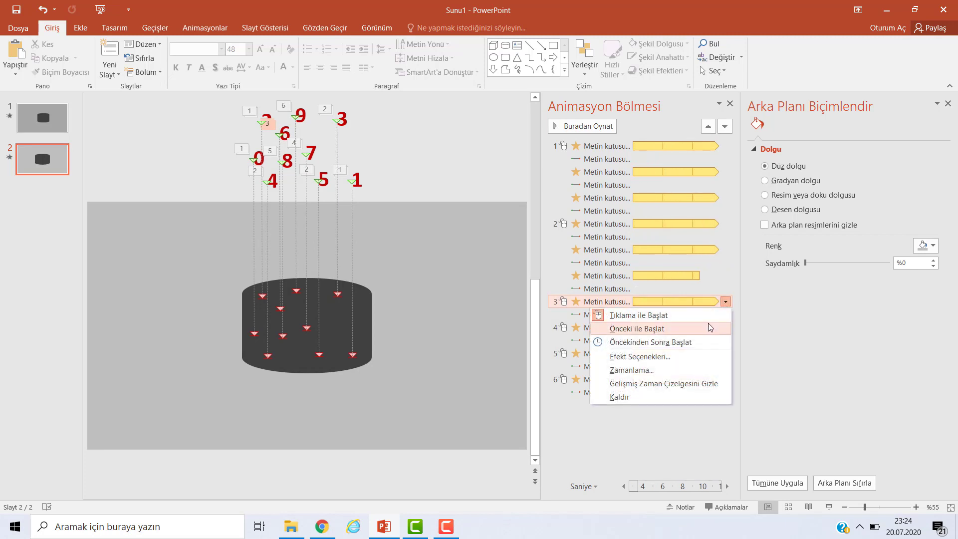
{"action": "left_click", "coordinate": [707, 324]}
{"action": "left_click", "coordinate": [727, 327]}
{"action": "left_click", "coordinate": [727, 327]}
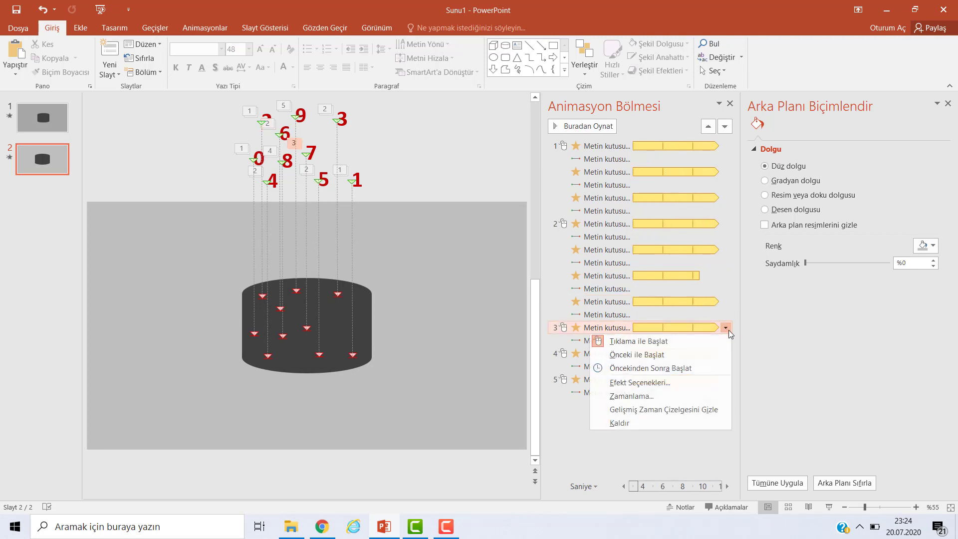
{"action": "left_click", "coordinate": [708, 352]}
{"action": "left_click", "coordinate": [712, 353]}
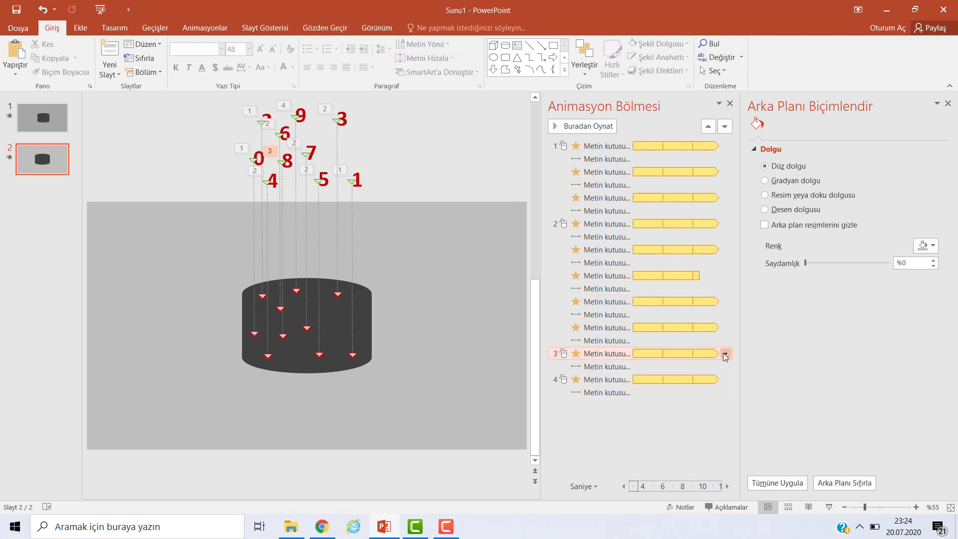
{"action": "left_click", "coordinate": [725, 353]}
{"action": "left_click", "coordinate": [708, 379]}
{"action": "left_click", "coordinate": [707, 379]}
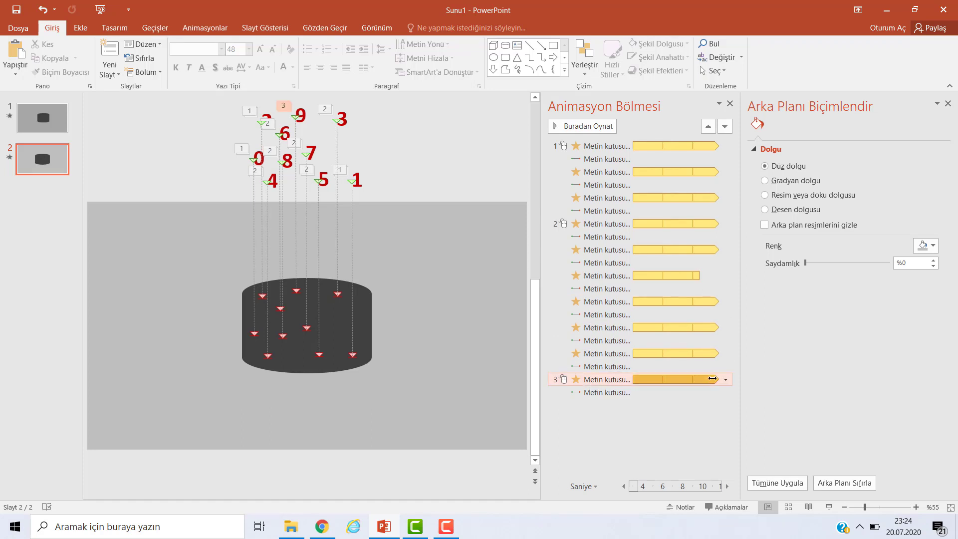
{"action": "left_click", "coordinate": [726, 379]}
{"action": "left_click", "coordinate": [705, 407]}
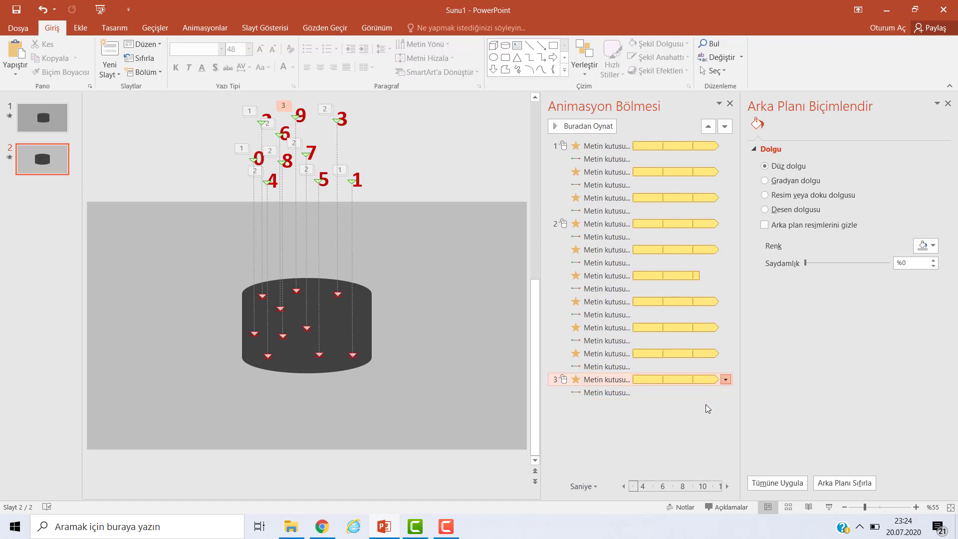
{"action": "left_click", "coordinate": [725, 226]}
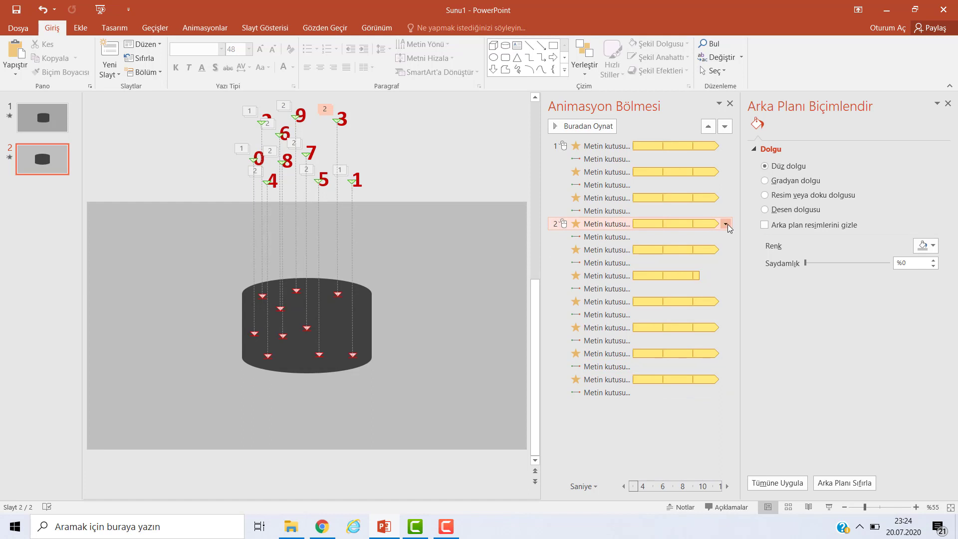
{"action": "left_click", "coordinate": [725, 225]}
{"action": "left_click", "coordinate": [709, 252]}
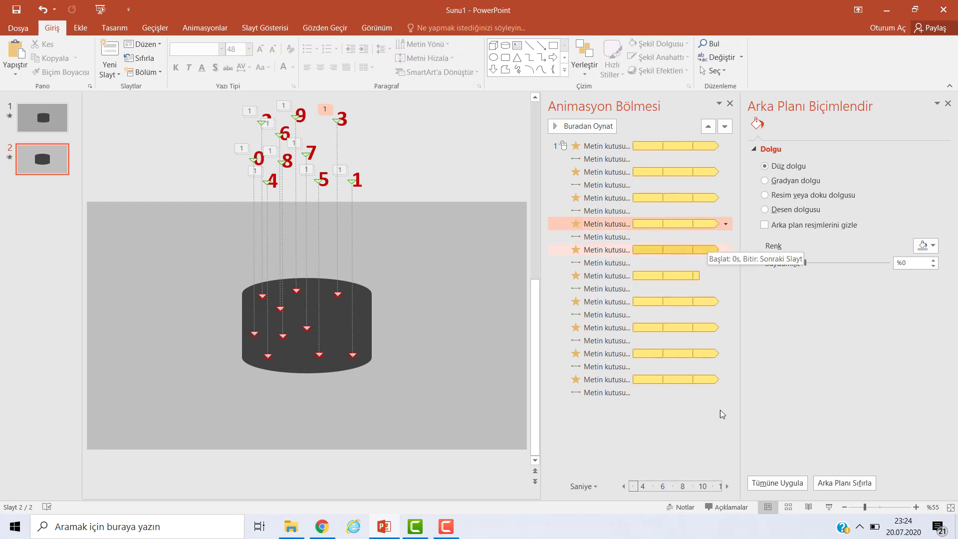
{"action": "left_click", "coordinate": [828, 508]}
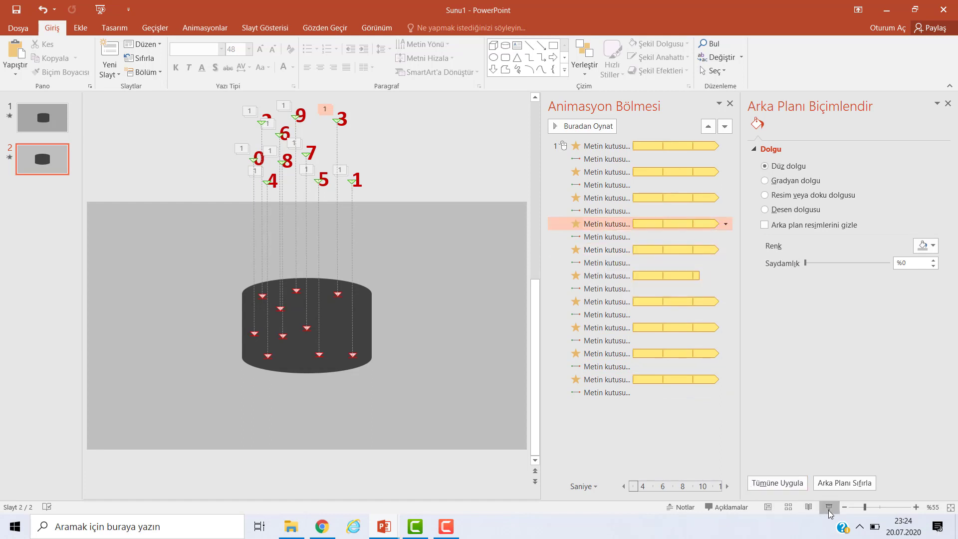
End the preview, bring the cylinder to front with En Öne Getir, and play the show
{"action": "key", "text": "Escape"}
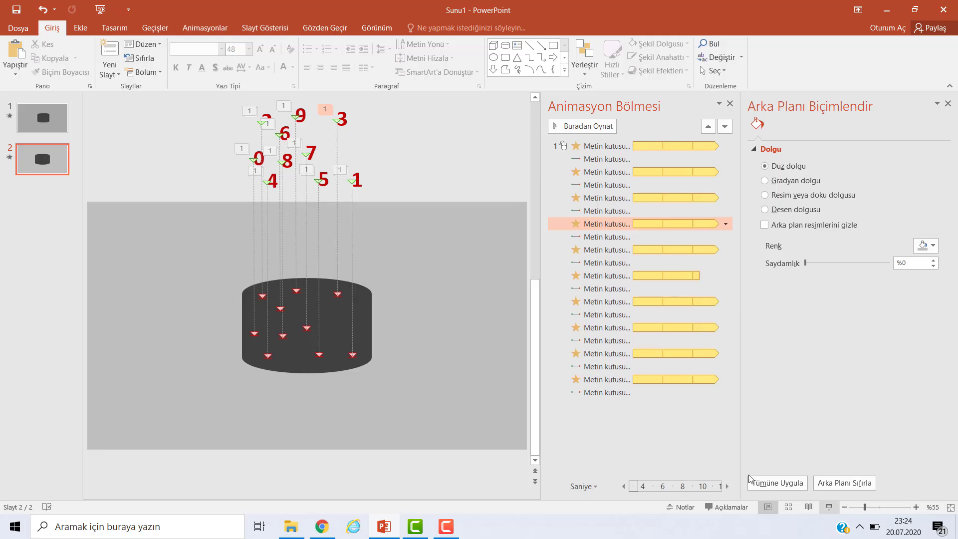
{"action": "left_click", "coordinate": [366, 343]}
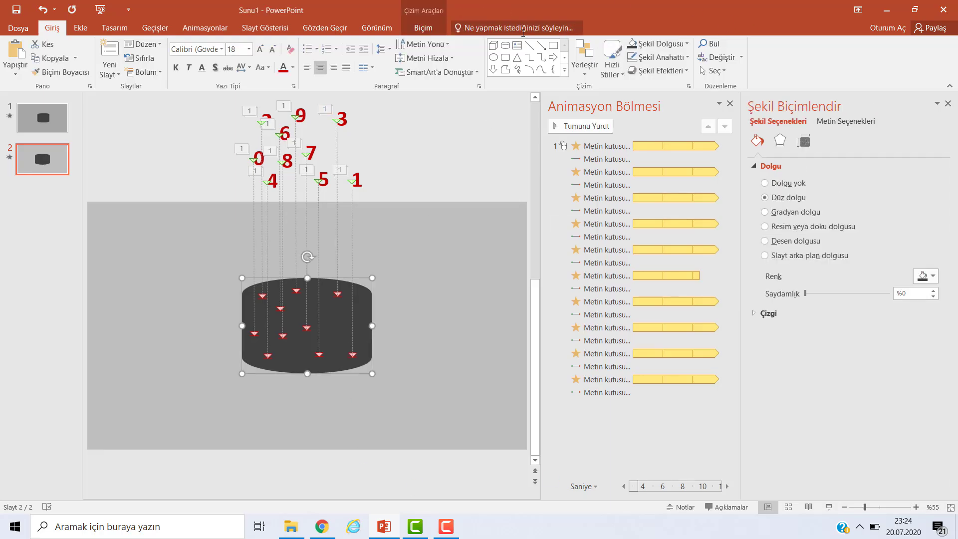
{"action": "left_click", "coordinate": [428, 28]}
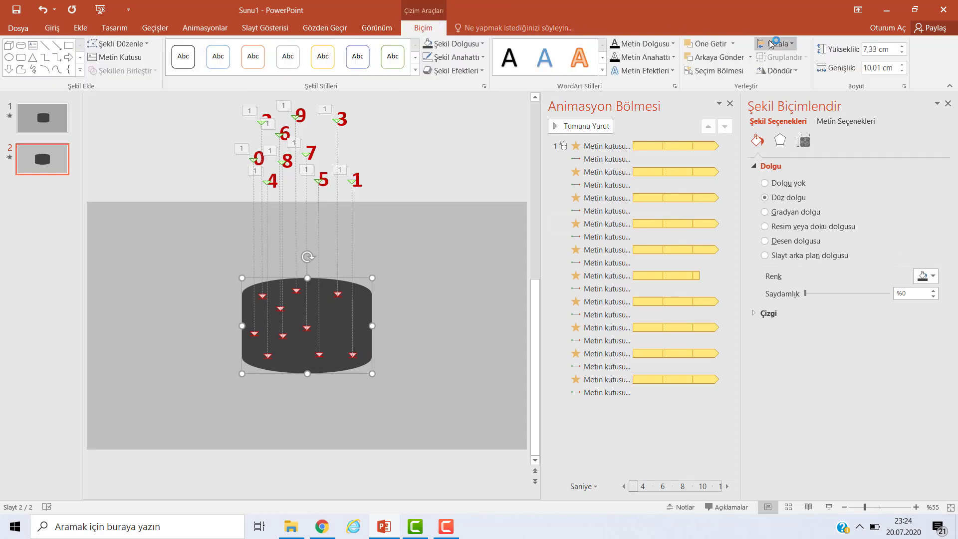
{"action": "left_click", "coordinate": [732, 44]}
{"action": "left_click", "coordinate": [720, 72]}
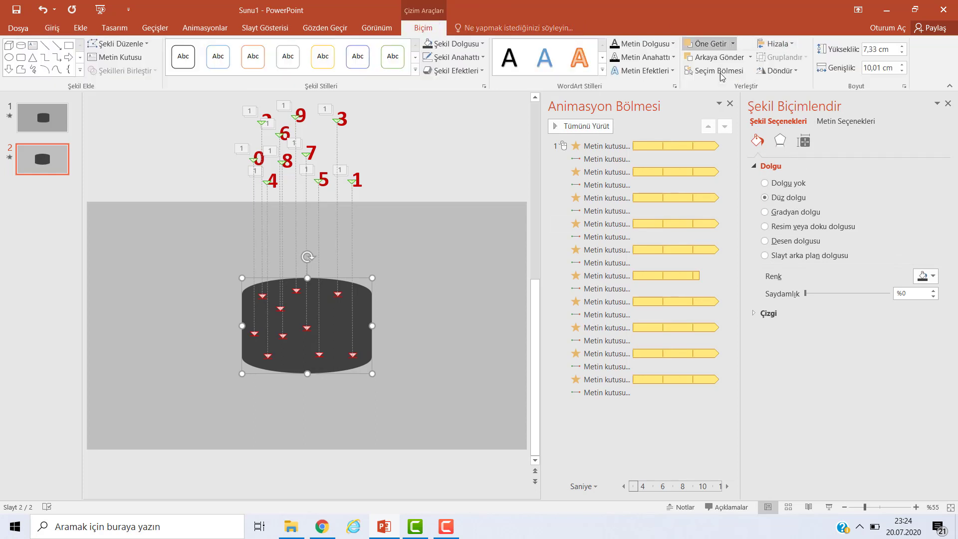
{"action": "left_click", "coordinate": [830, 507]}
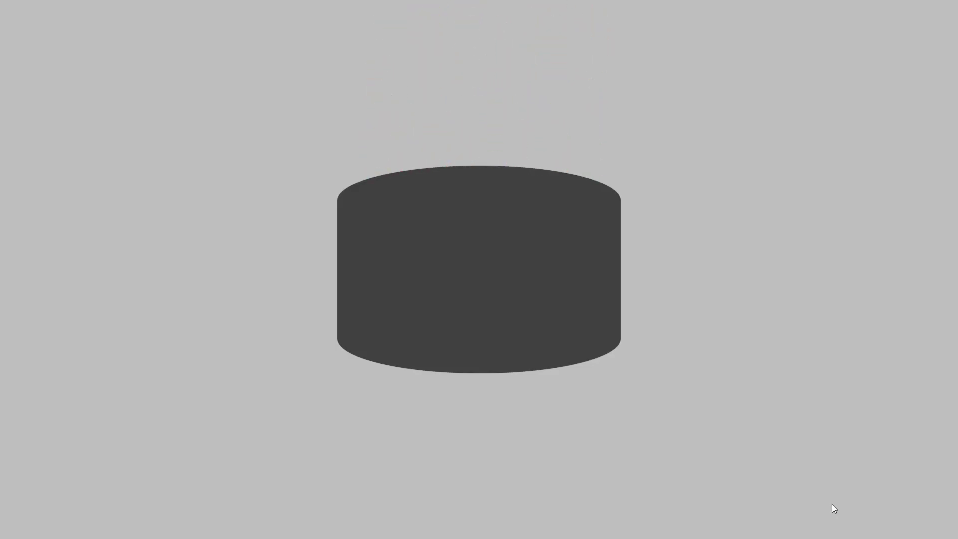
Exit and replay the slide show, watch the digits drop, then return to editing view
{"action": "key", "text": "Escape"}
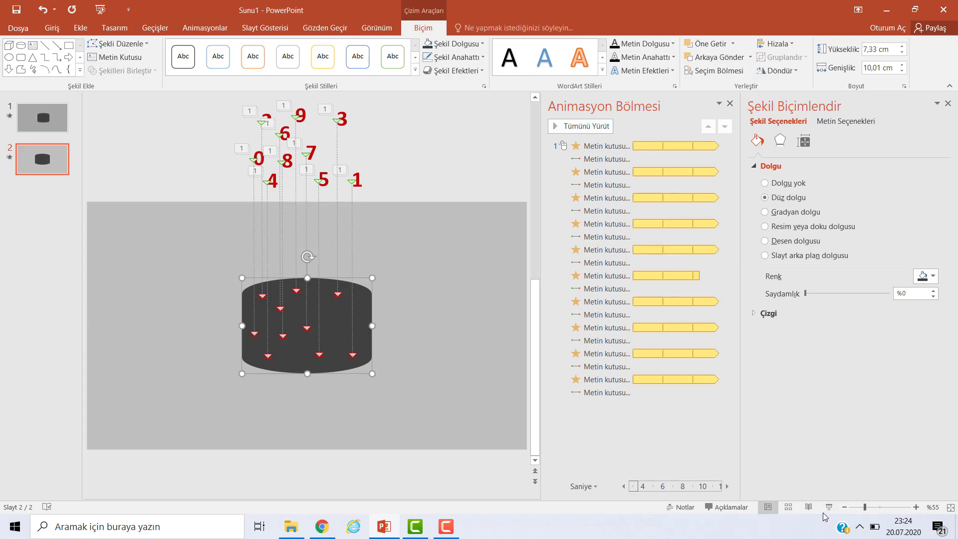
{"action": "left_click", "coordinate": [830, 507]}
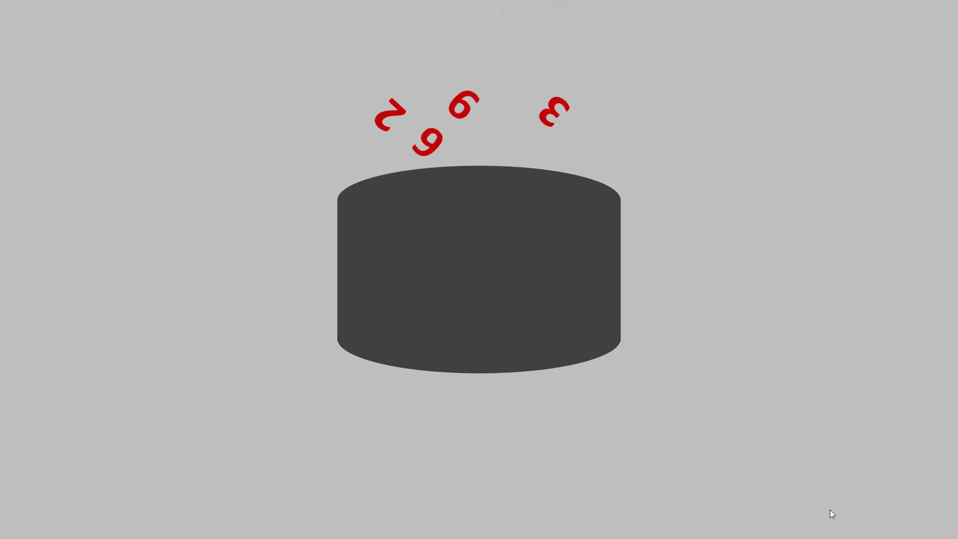
{"action": "key", "text": "Escape"}
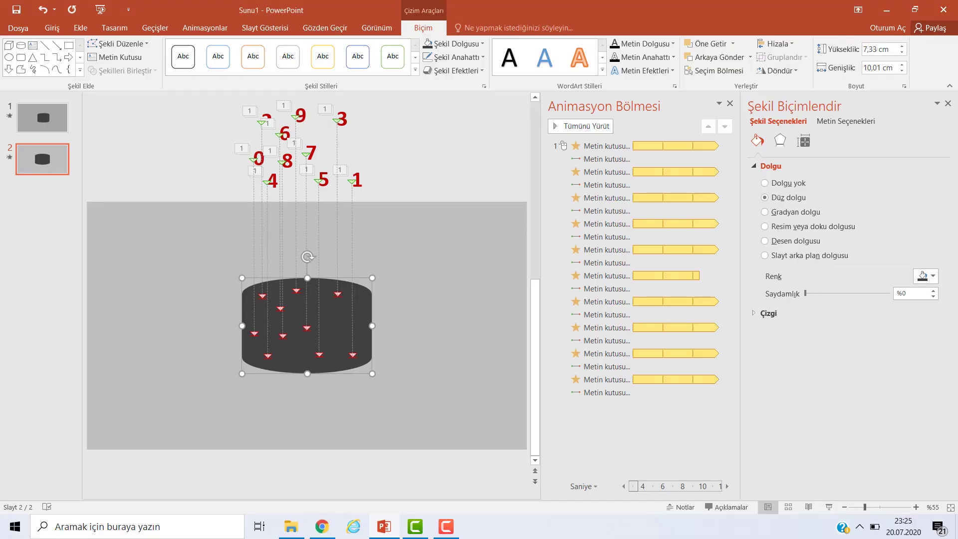
{"action": "left_click", "coordinate": [445, 526]}
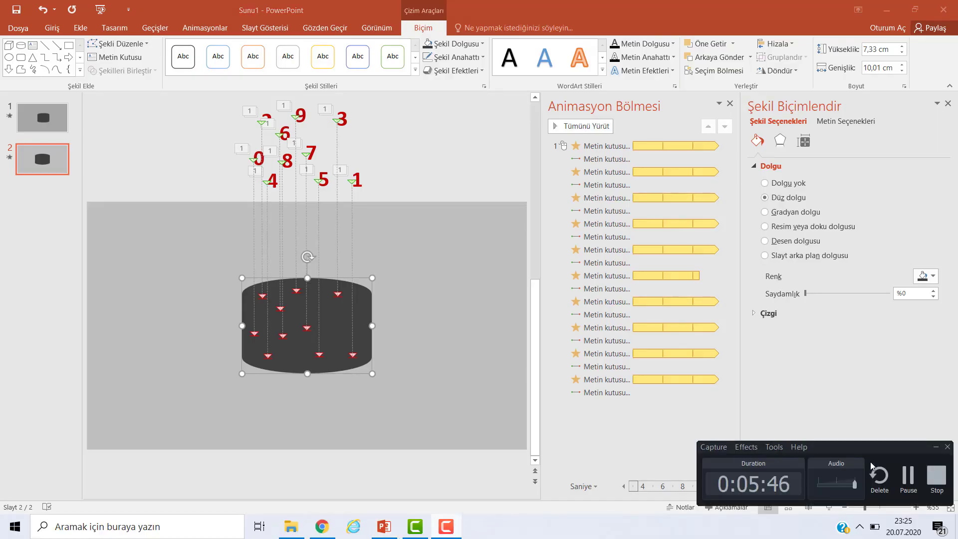